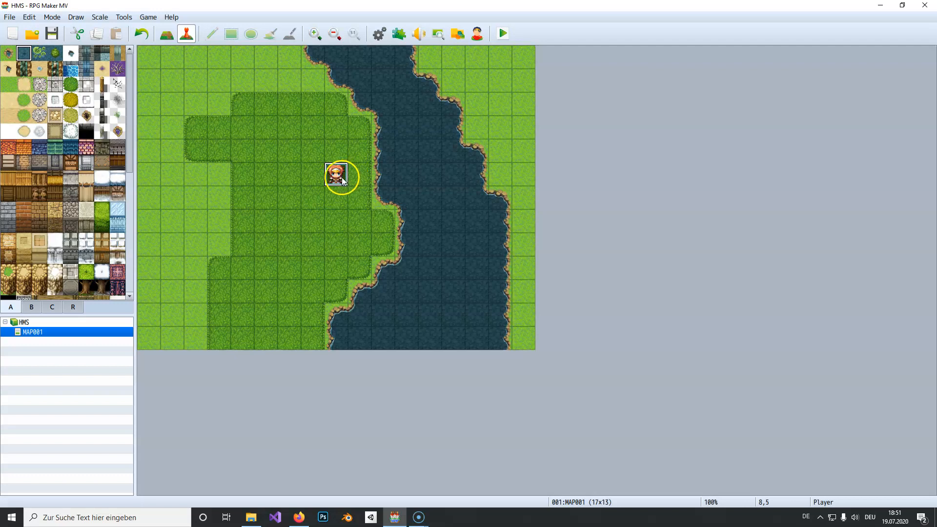
Move the player's starting position to tile 9,5, directly beside the river's west bank.
left_click_drag(342, 177, 361, 176)
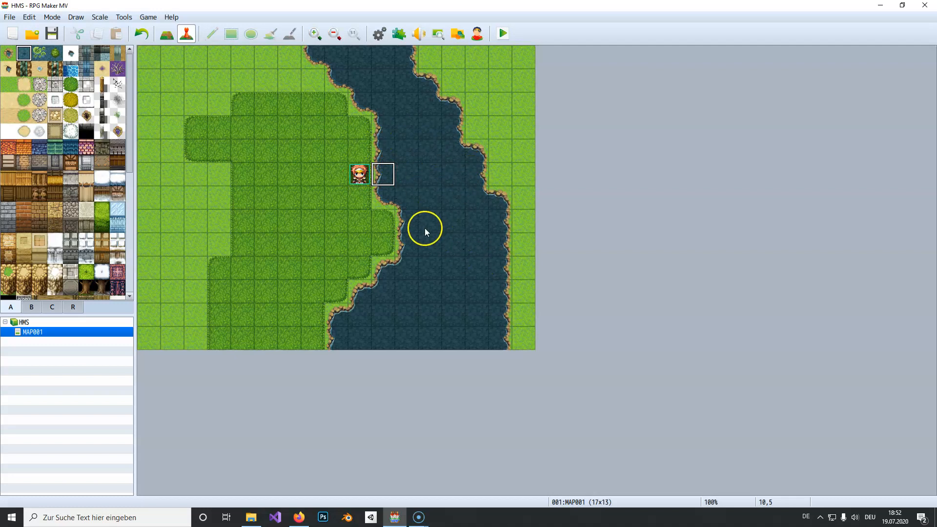
left_click(361, 174)
left_click(382, 174)
left_click(359, 174)
Open the database and name the empty skill entry 0011 "Surf".
left_click(383, 37)
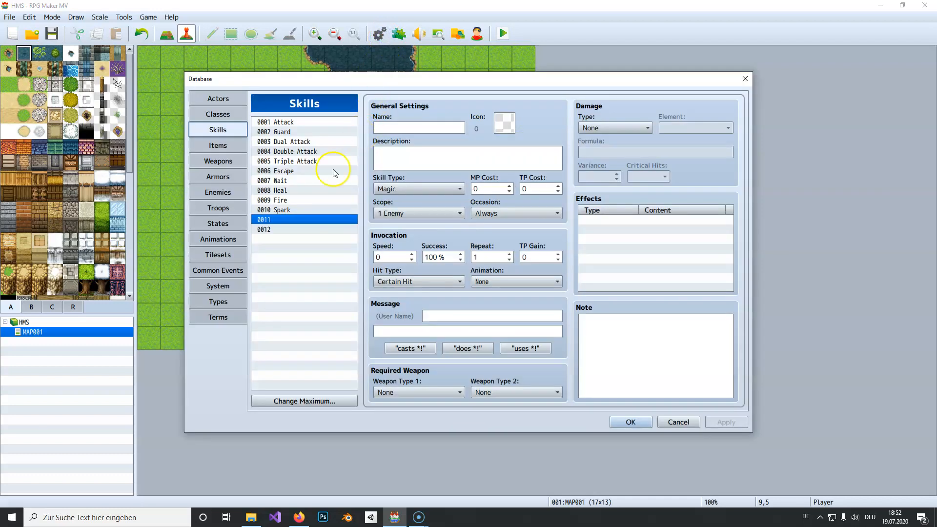
left_click(218, 113)
left_click(219, 142)
left_click(217, 130)
left_click(397, 128)
type("Surf")
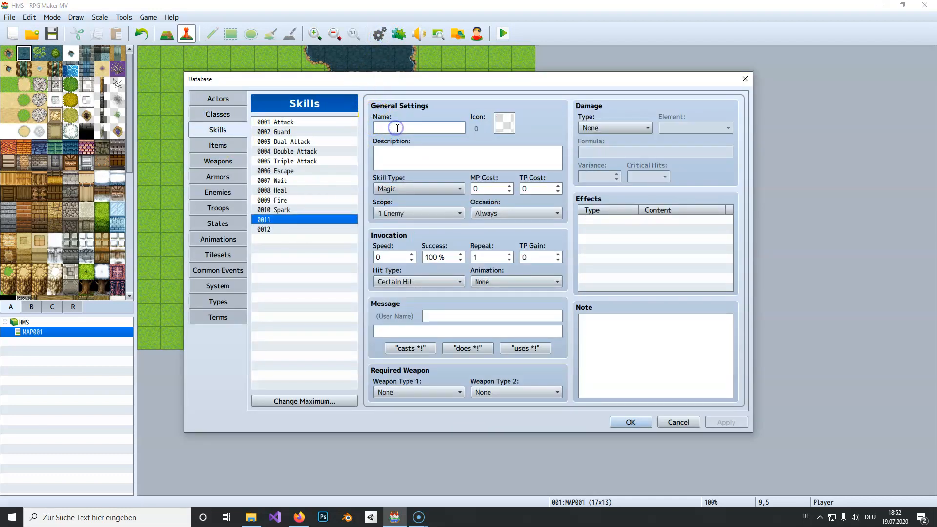
Assign the blue orb icon, number 165, to the Surf skill.
double_click(504, 122)
scroll(506, 263, "down", 3)
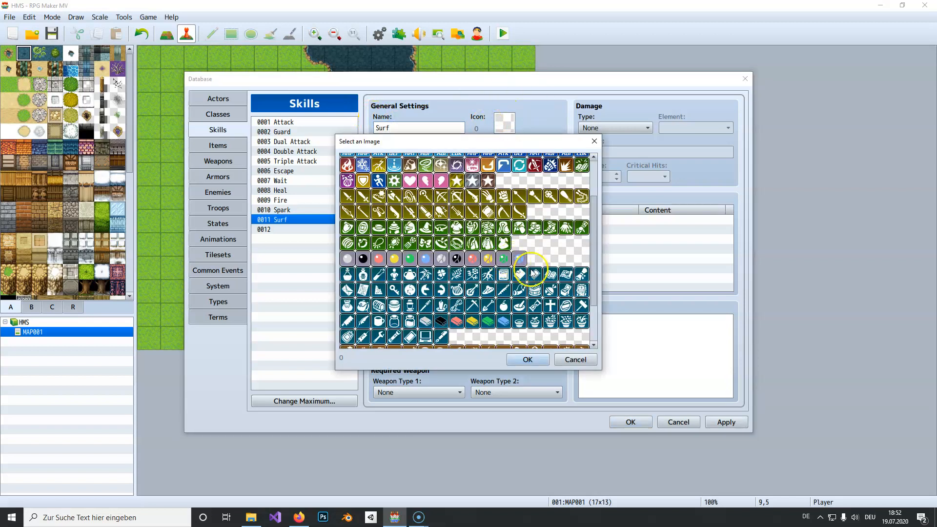
scroll(485, 272, "up", 2)
scroll(484, 272, "up", 2)
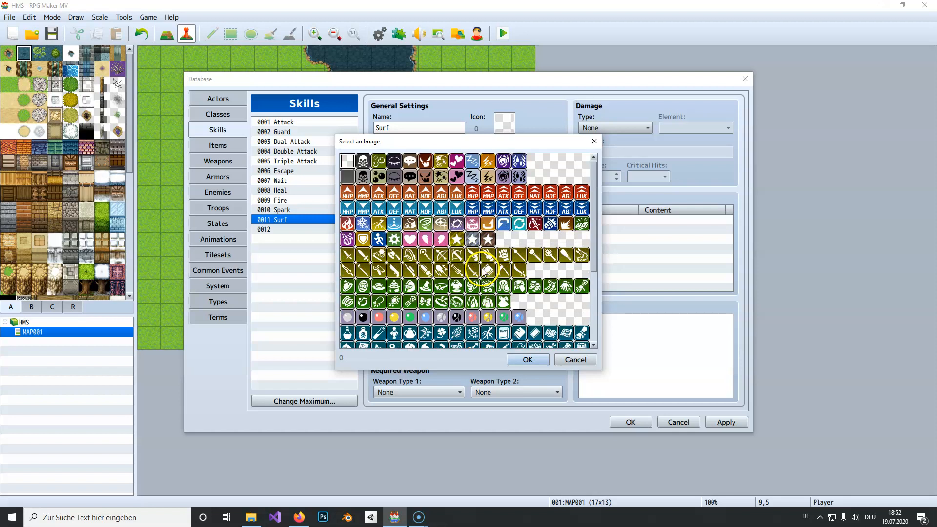
double_click(426, 317)
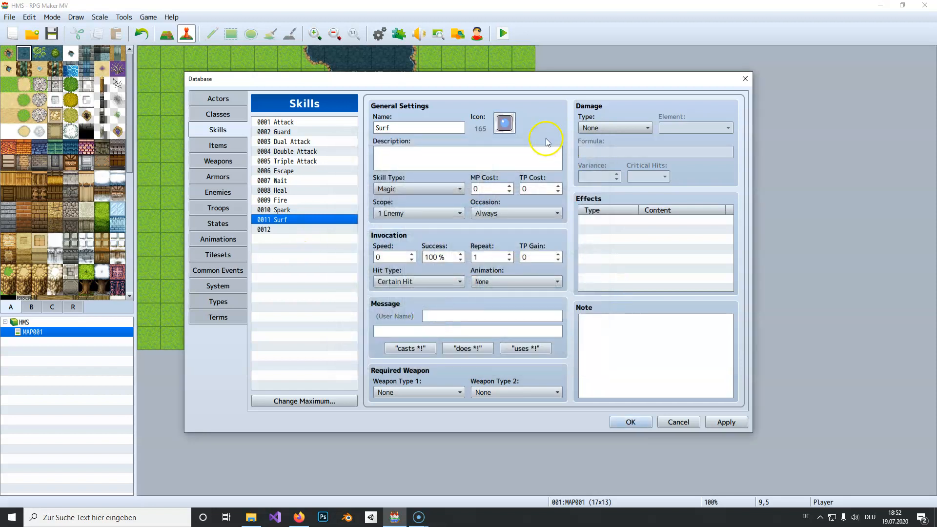
Set the Surf skill's scope to None and its occasion to Always.
left_click(407, 213)
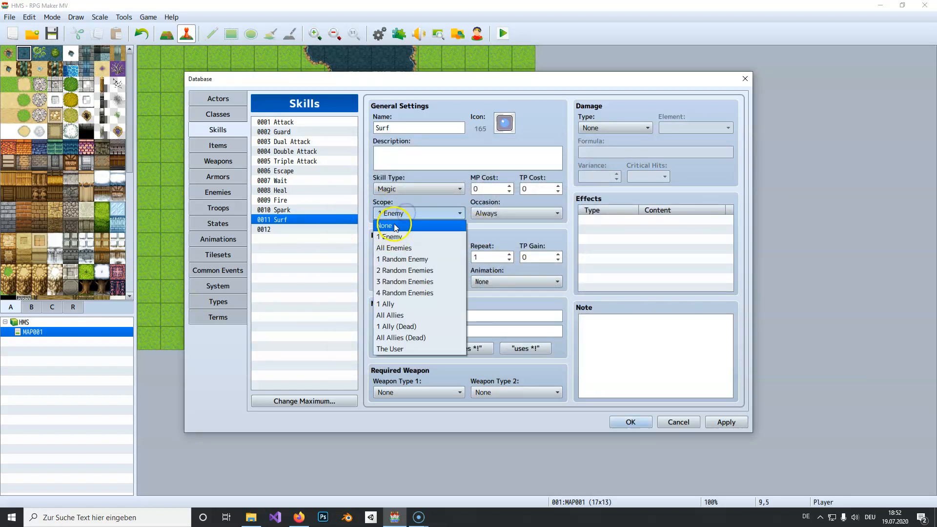
left_click(396, 228)
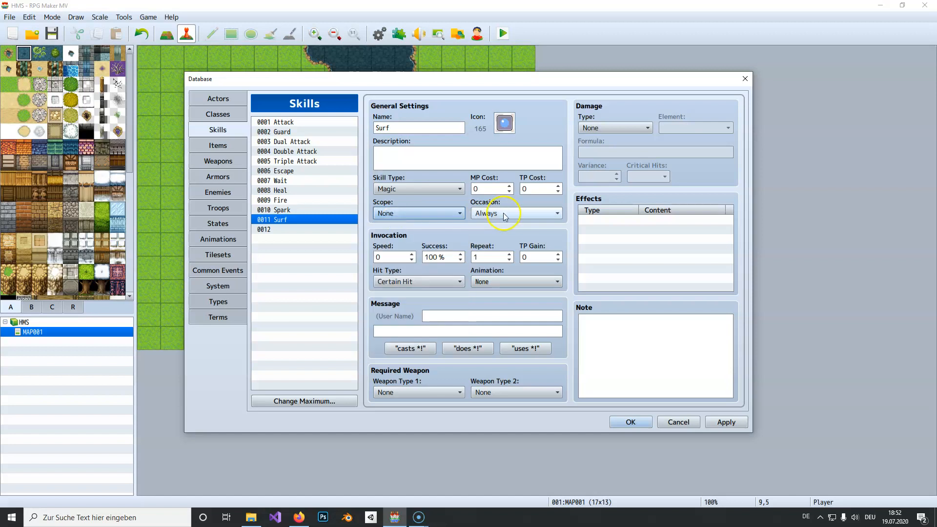
left_click(502, 213)
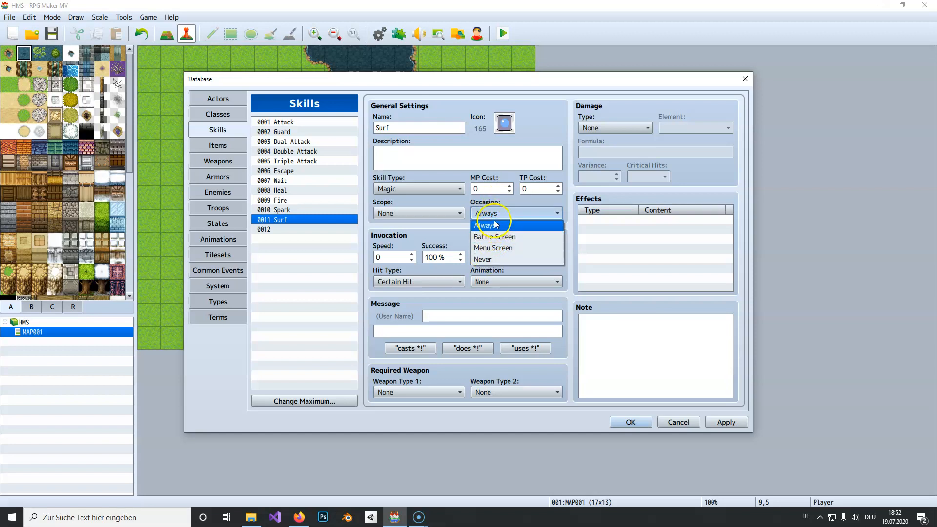
left_click(495, 225)
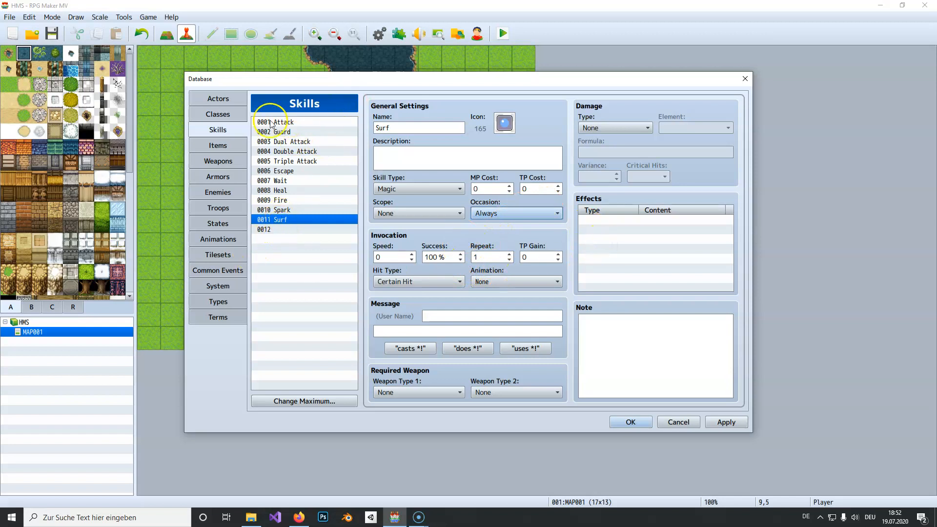
Add Surf to the Hero class's skills to learn at level 1.
left_click(227, 115)
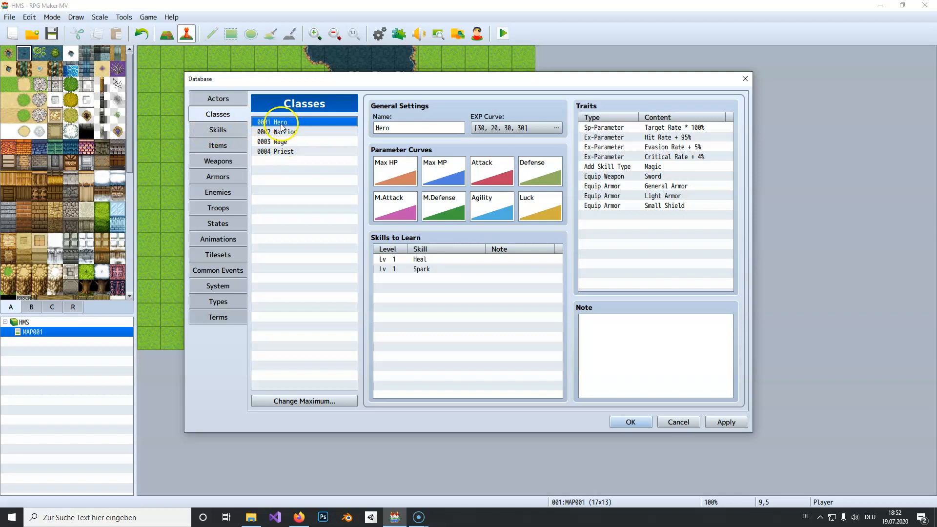
left_click(200, 98)
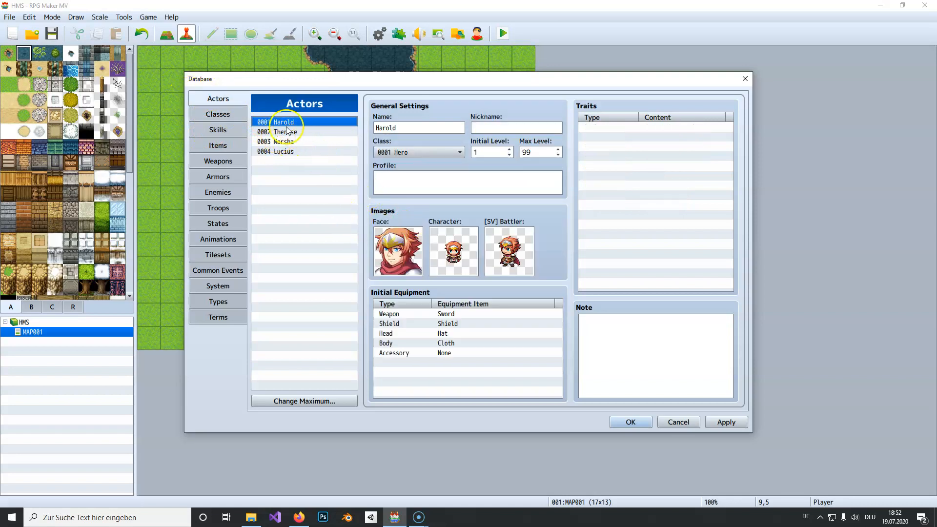
left_click(218, 113)
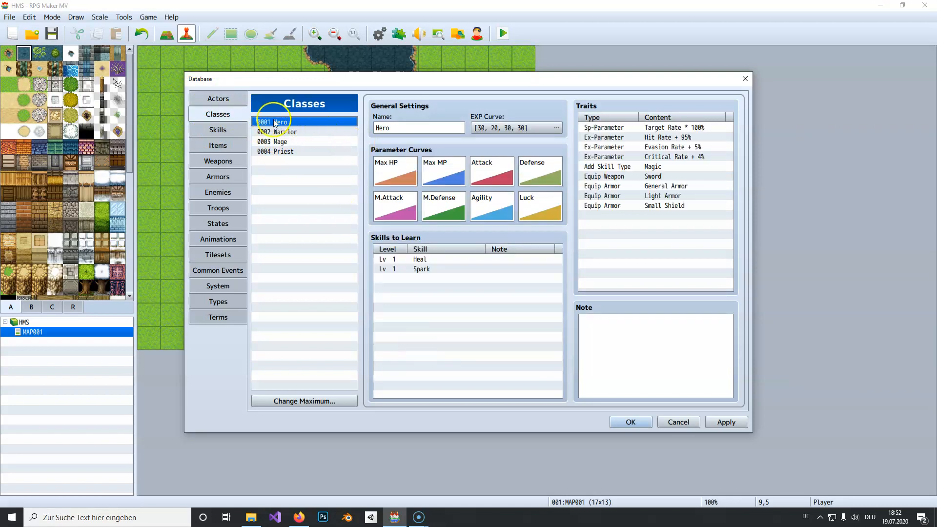
left_click(411, 280)
double_click(411, 280)
left_click(471, 305)
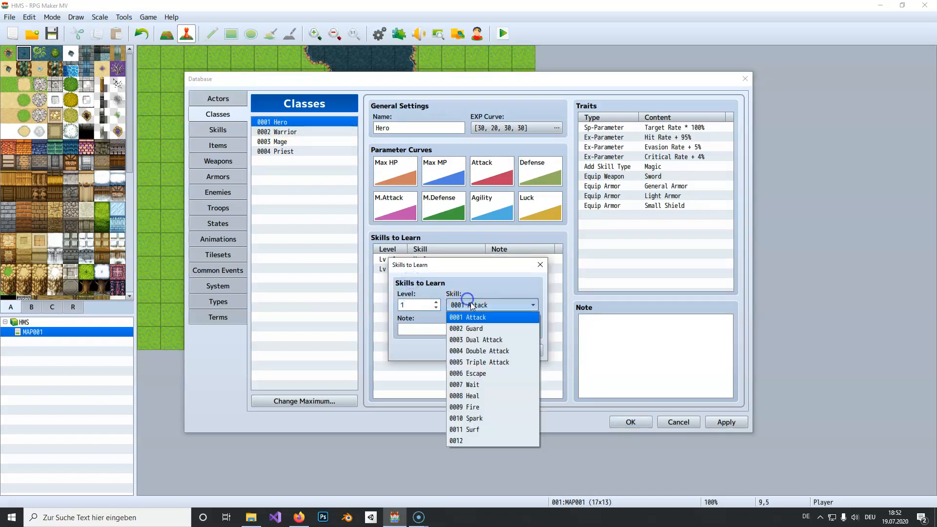
left_click(472, 429)
left_click(467, 350)
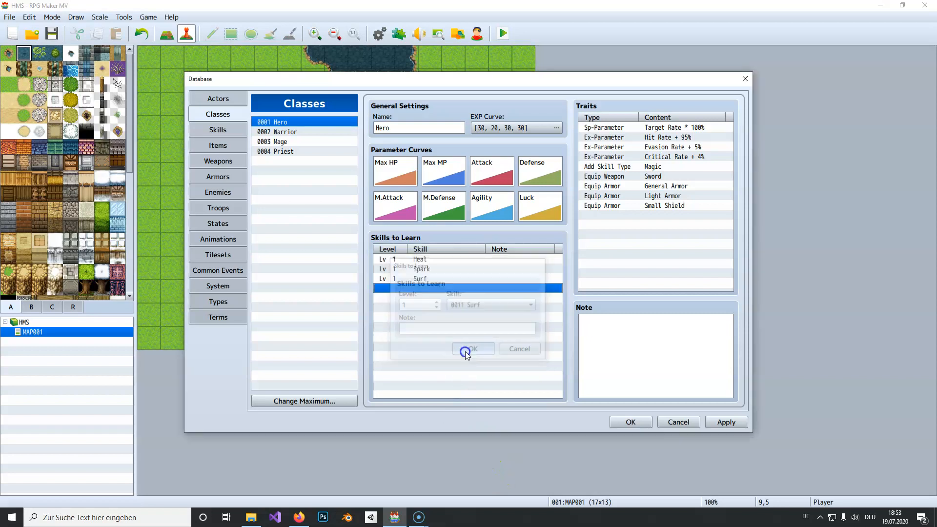
Name the first common event, entry 0001, "Surf".
left_click(219, 130)
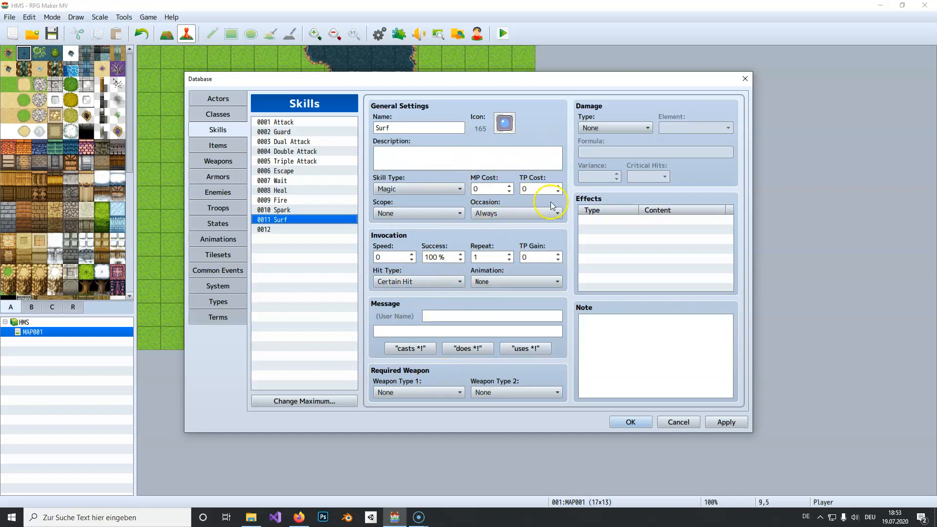
left_click(218, 273)
left_click(406, 130)
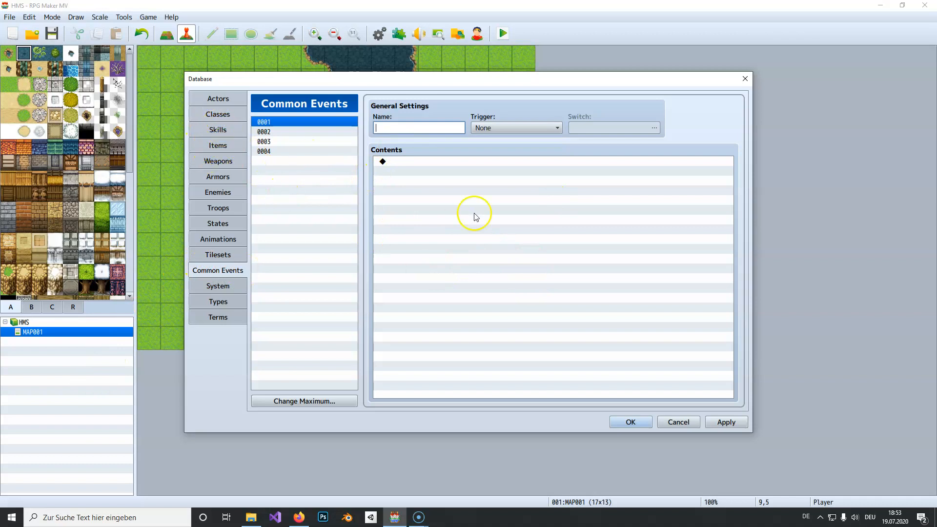
type("Surf")
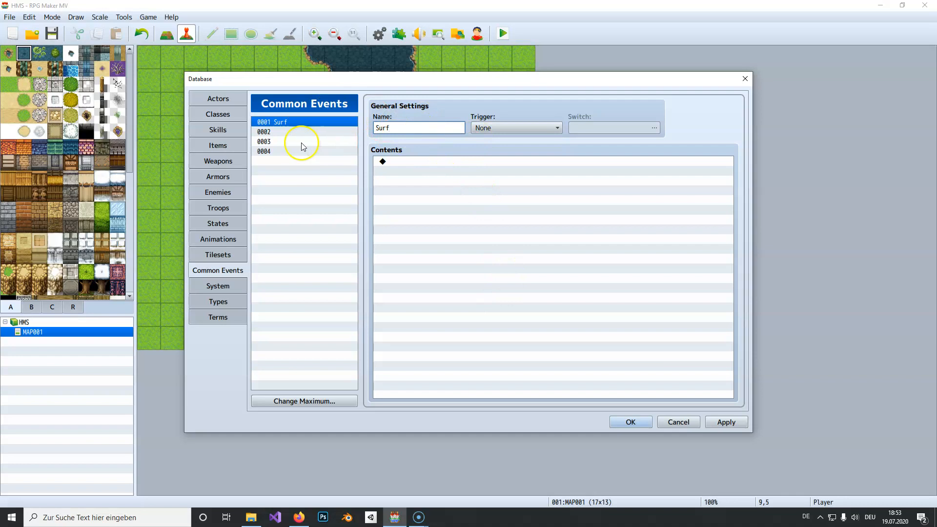
Add an effect to the Surf skill that calls the common event 0001 Surf.
left_click(218, 130)
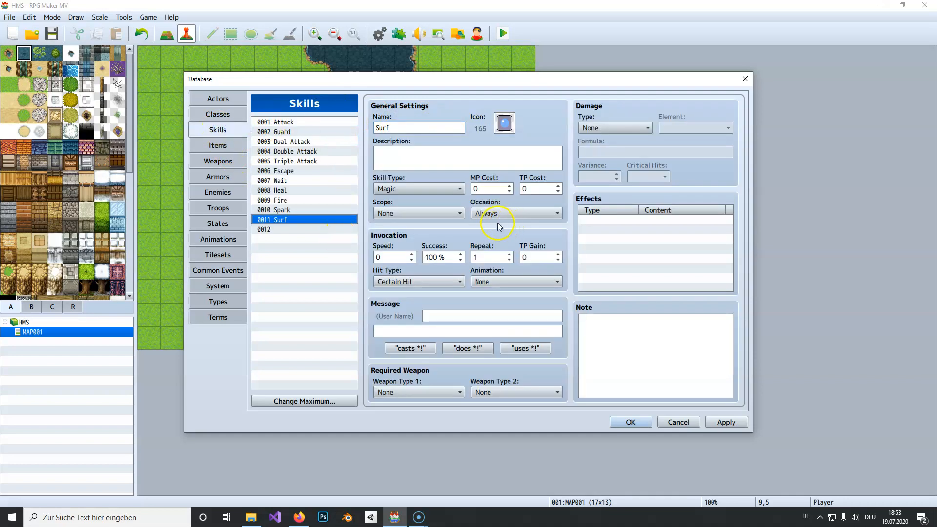
left_click(609, 223)
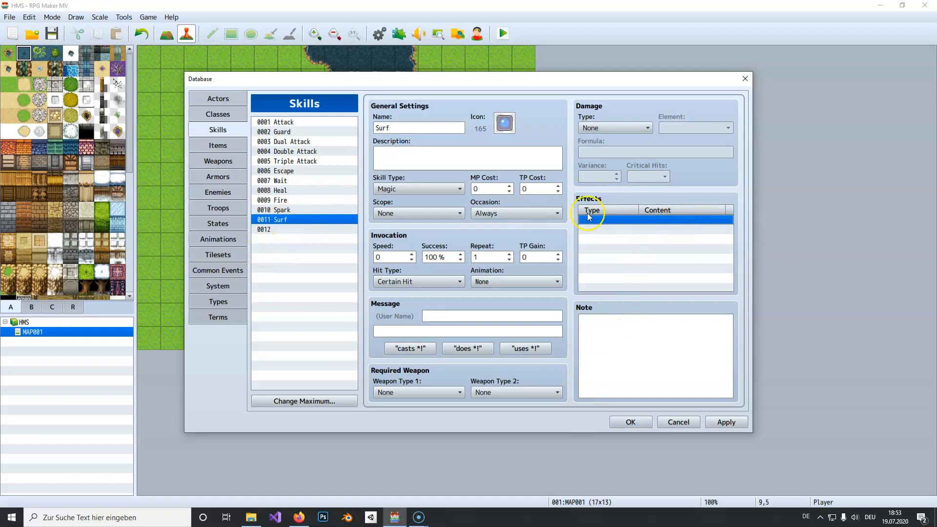
double_click(592, 223)
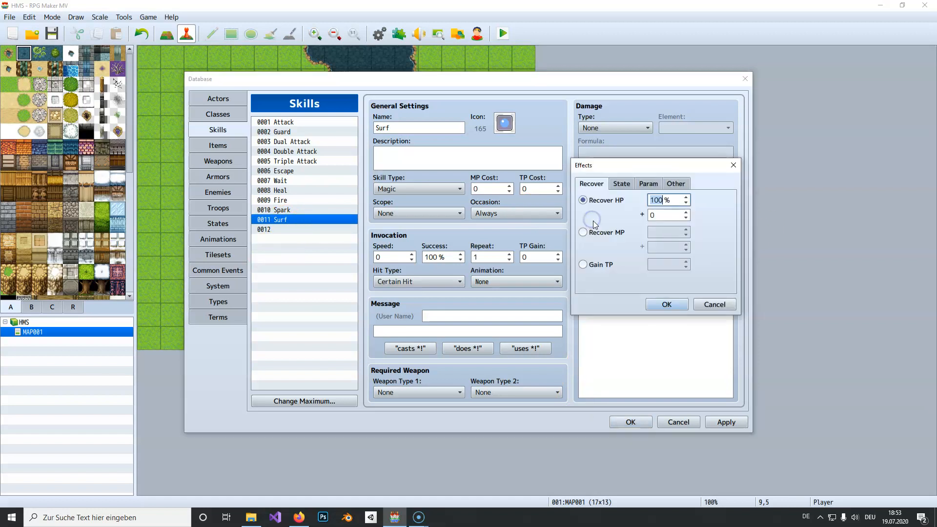
left_click(674, 185)
left_click(619, 275)
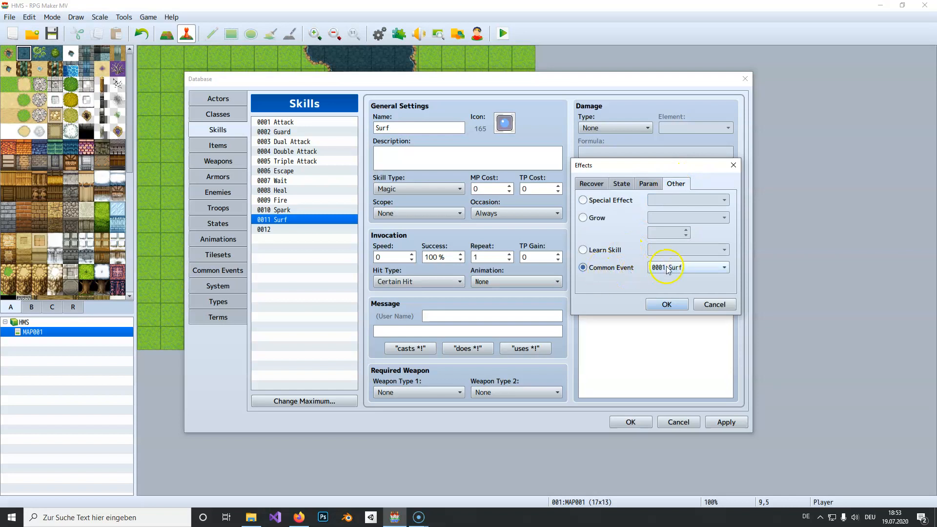
left_click(663, 306)
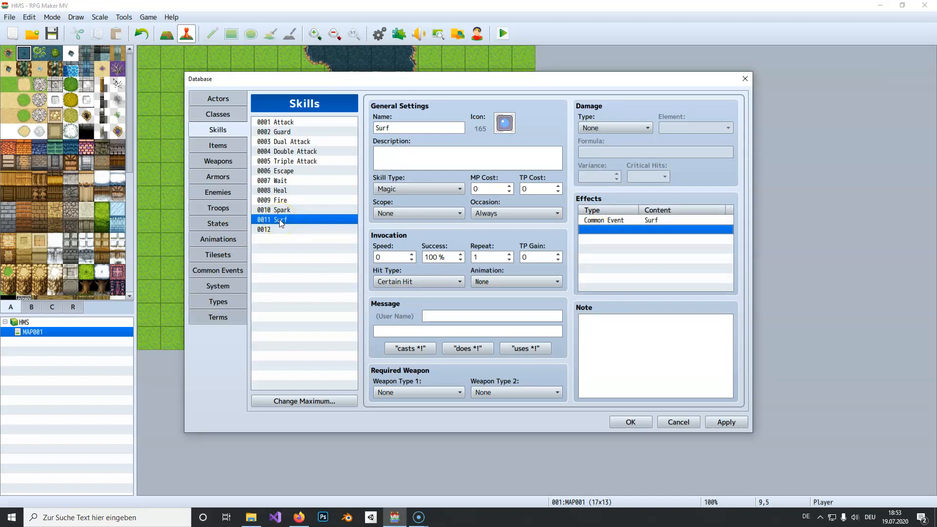
Check the Surf skill's effect and the Hero class's skills to learn, and accept the database changes.
left_click(621, 221)
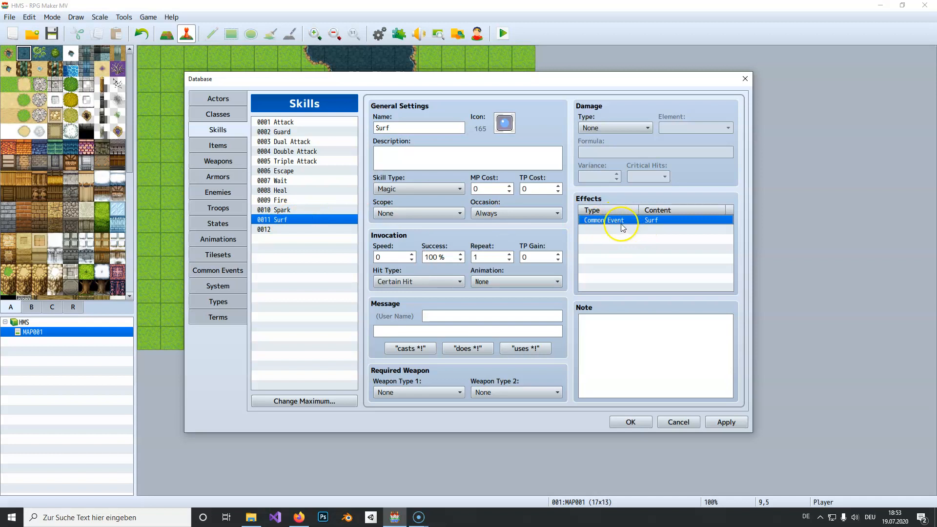
left_click(209, 98)
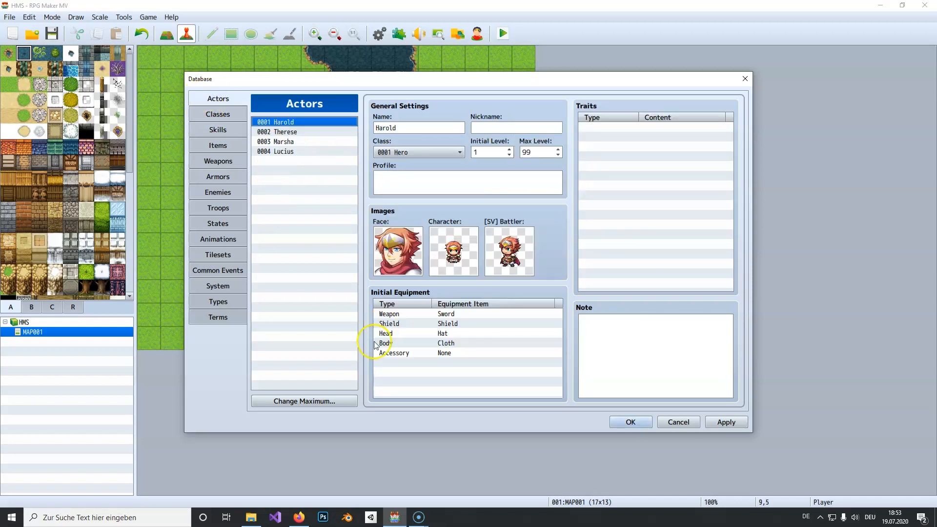
left_click(230, 117)
left_click(228, 103)
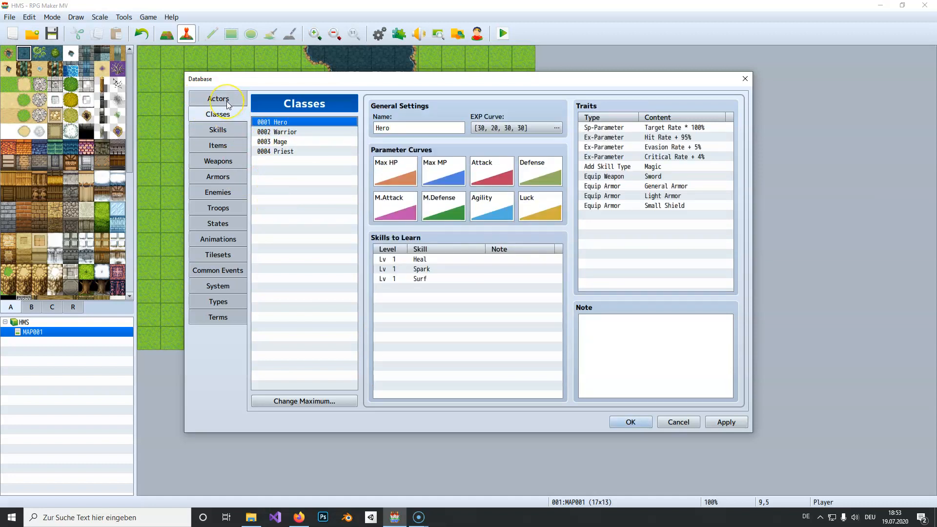
left_click(419, 279)
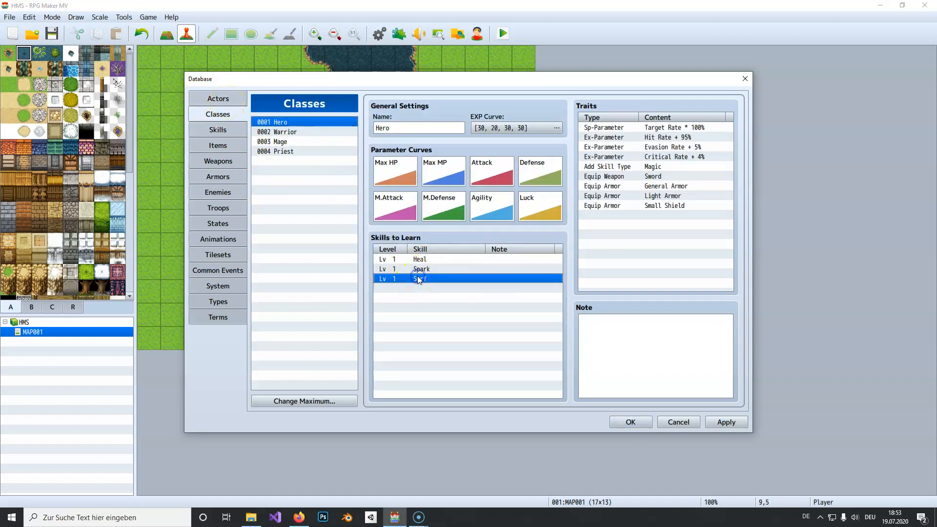
left_click(425, 281)
left_click(629, 423)
Move the player's starting position to tile 8,5 and cancel the playtest at the save prompt.
left_click_drag(365, 185, 338, 183)
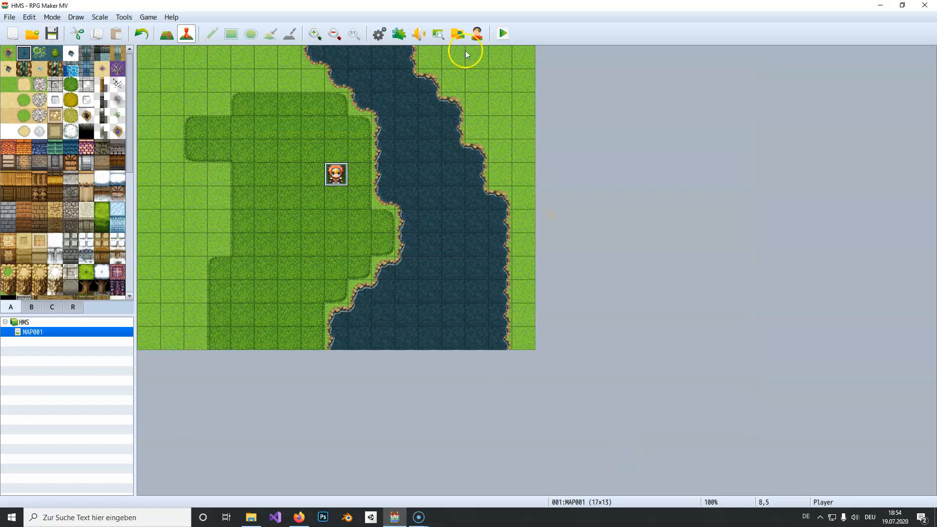
left_click(498, 35)
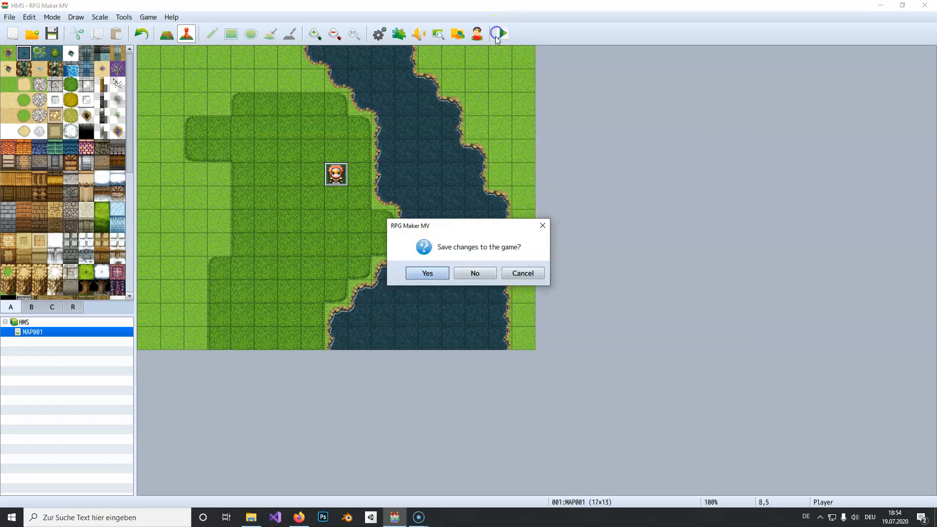
left_click(521, 274)
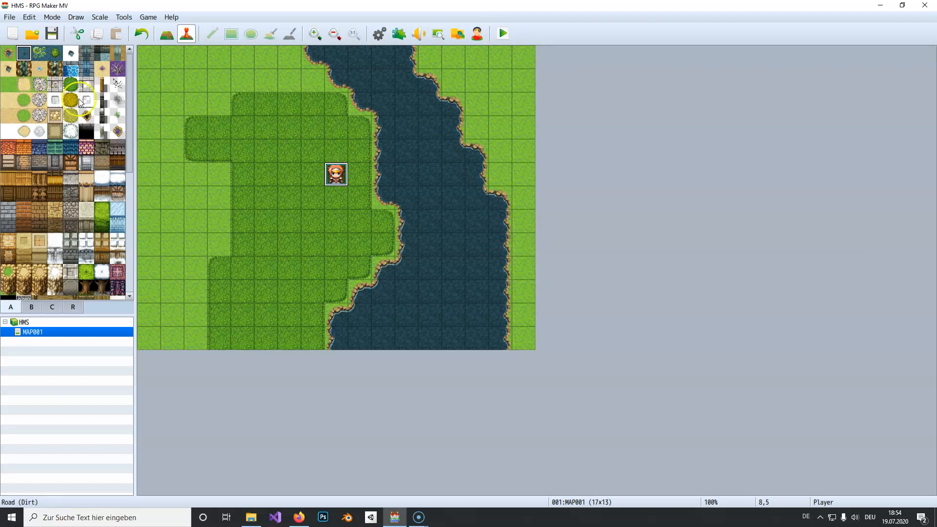
Display the map's region IDs and examine how regions 1 and 2 are laid out along the two riverbanks.
left_click(73, 307)
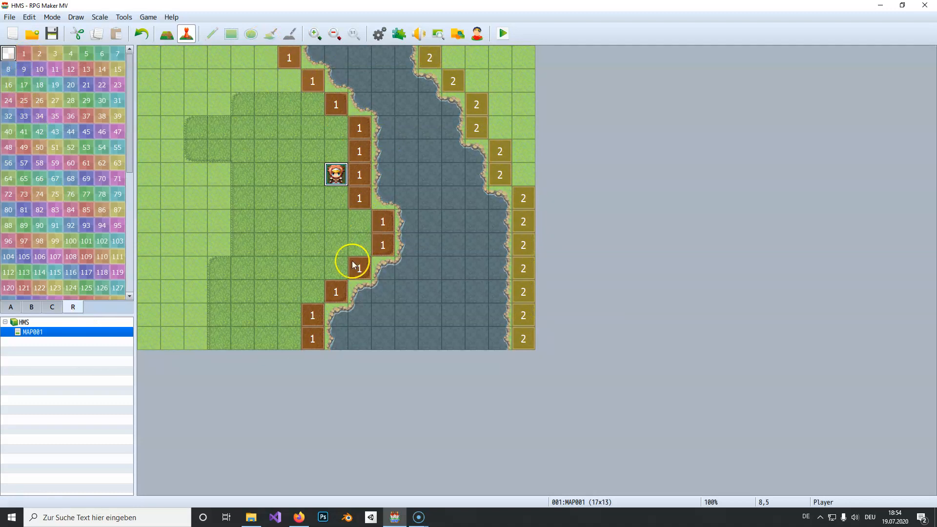
left_click(24, 54)
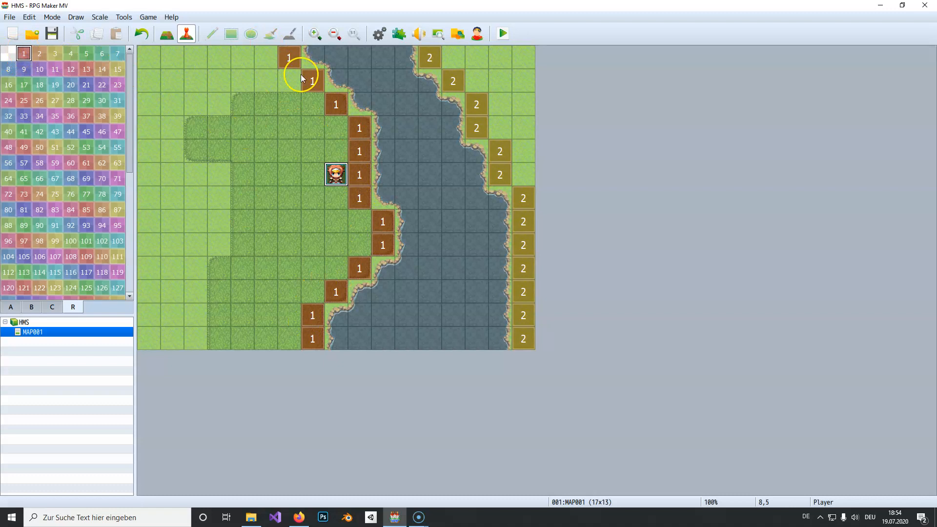
left_click(167, 33)
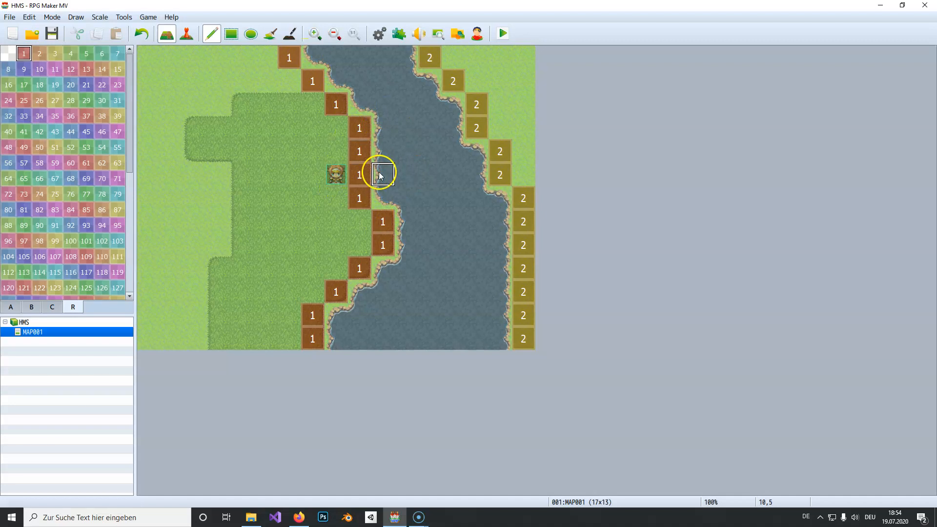
left_click(40, 54)
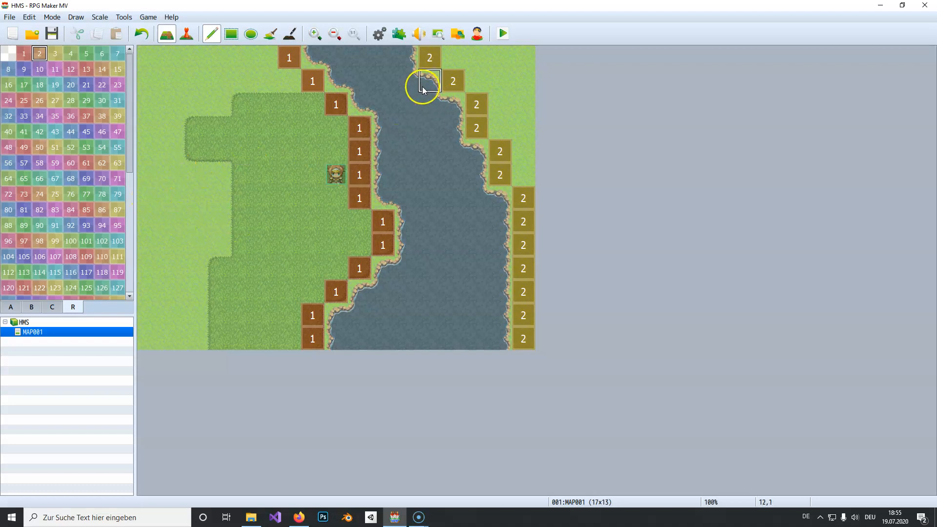
Start a Control Variables command in the Surf common event with 0001 HeroX as the single variable.
left_click(380, 34)
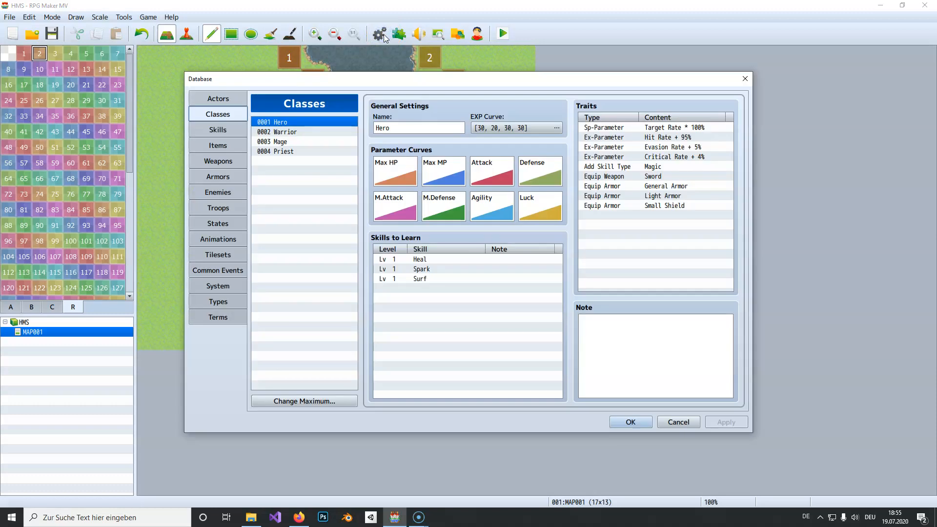
left_click(213, 270)
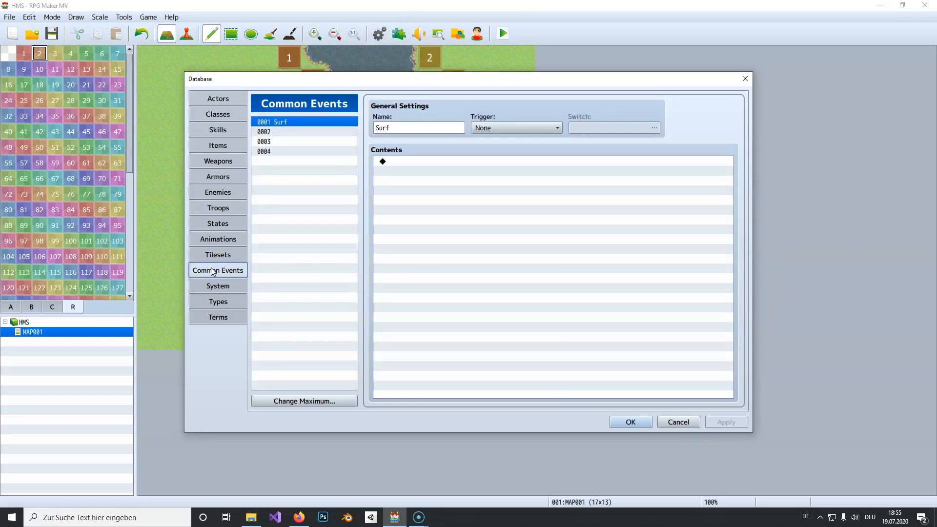
left_click(450, 192)
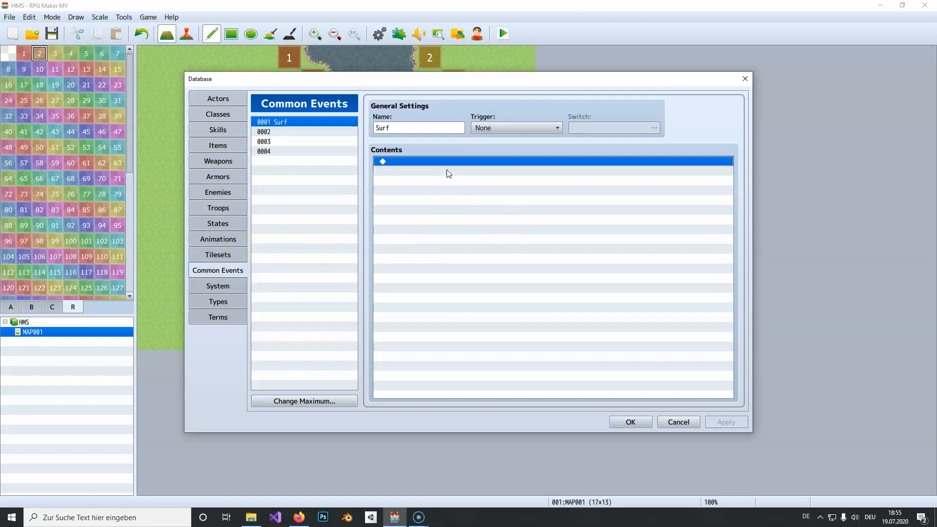
double_click(449, 173)
left_click(483, 247)
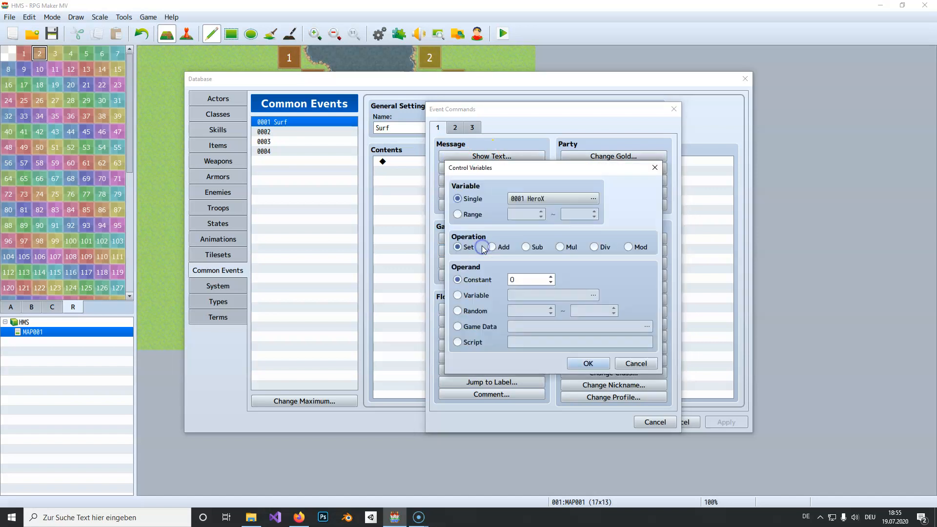
double_click(536, 198)
left_click(584, 174)
mouse_move(574, 163)
left_mouse_down()
mouse_move(582, 180)
mouse_move(571, 163)
mouse_move(571, 184)
mouse_move(575, 167)
left_mouse_up()
left_click(571, 167)
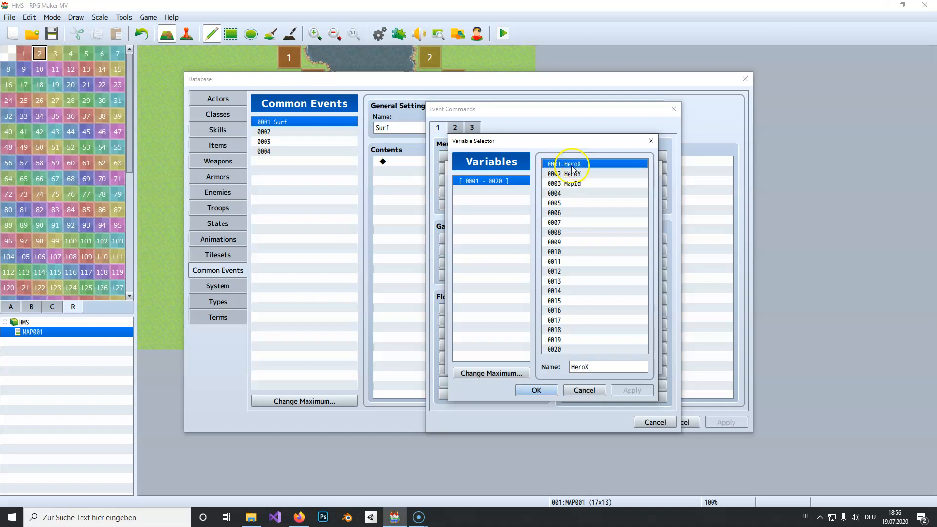
double_click(572, 166)
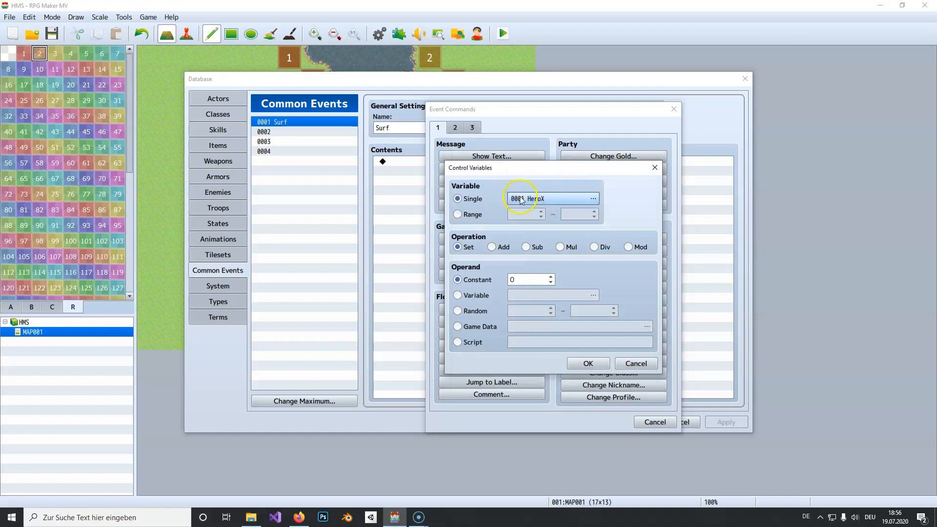
Set HeroX to the Map X of the Player character from game data and add the command.
left_click(458, 342)
left_click(482, 329)
left_click(540, 326)
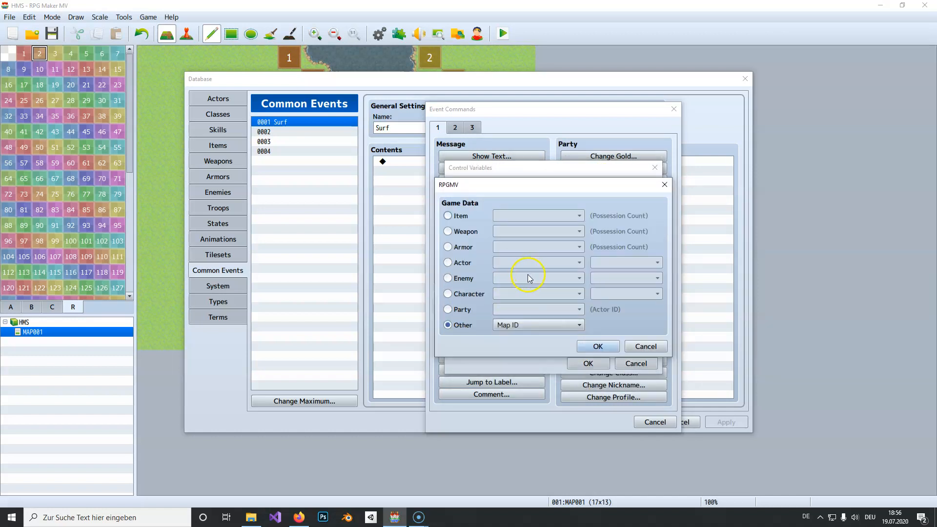
left_click(460, 264)
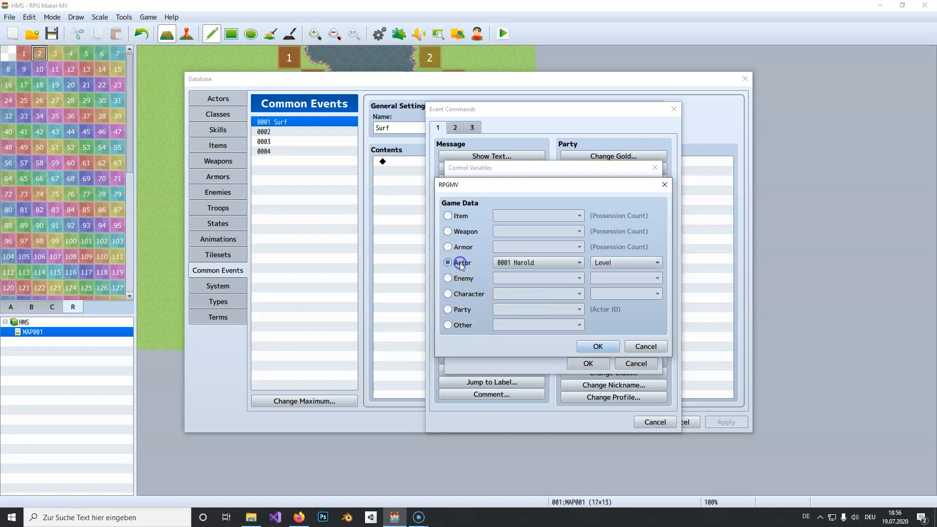
left_click(466, 295)
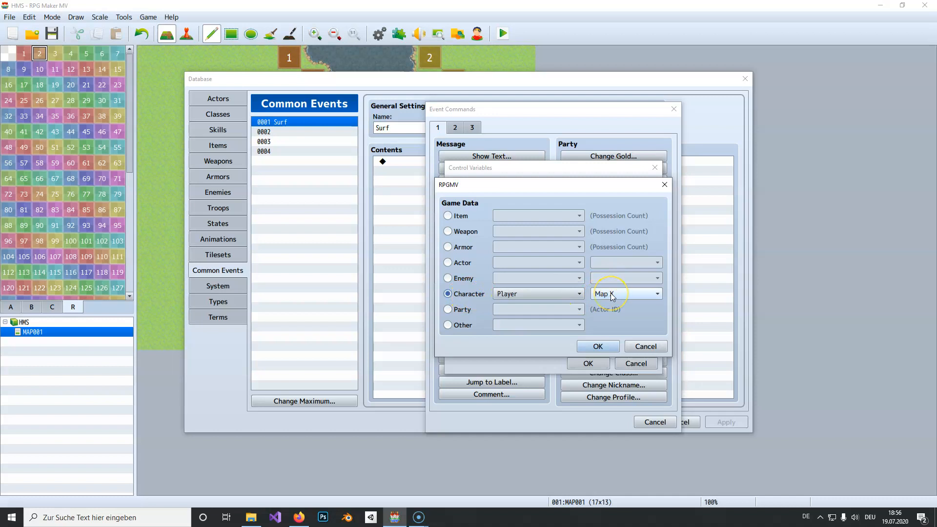
left_click(598, 345)
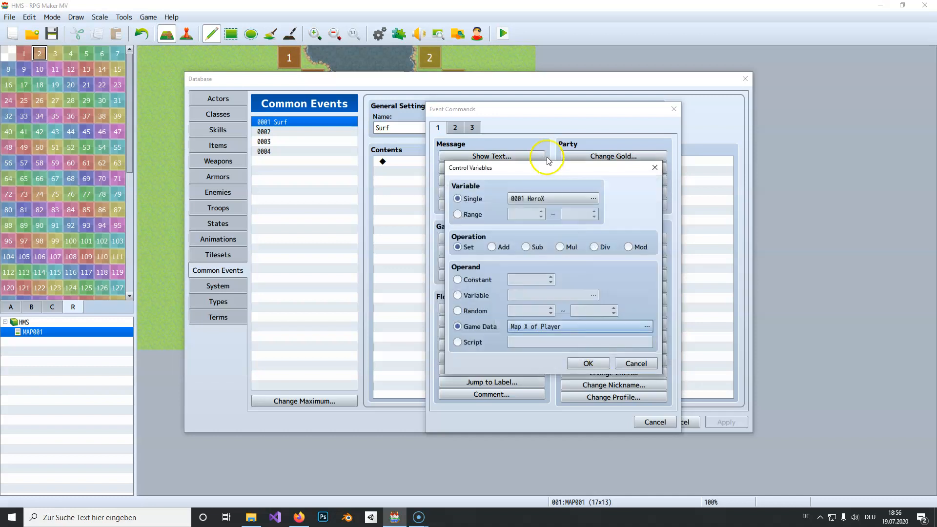
left_click(588, 364)
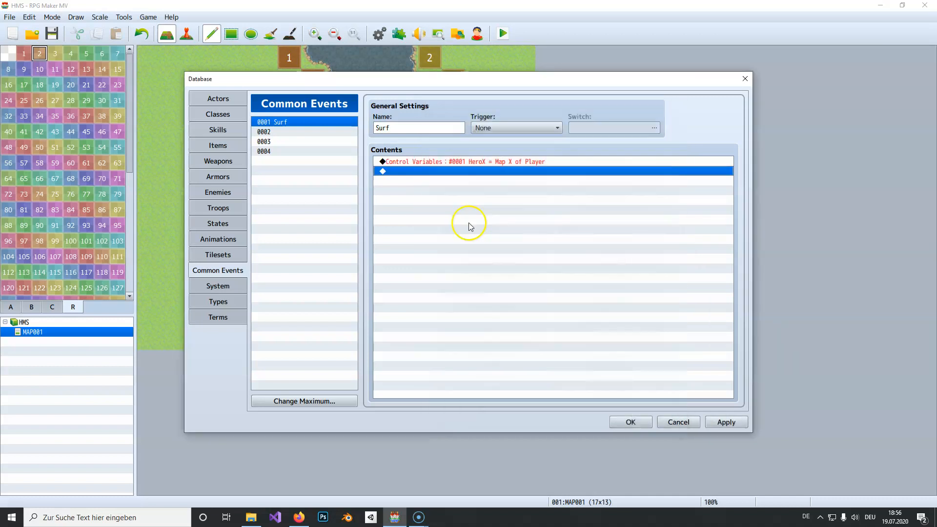
Start a second Control Variables command below it with 0002 HeroY as the single variable.
double_click(445, 170)
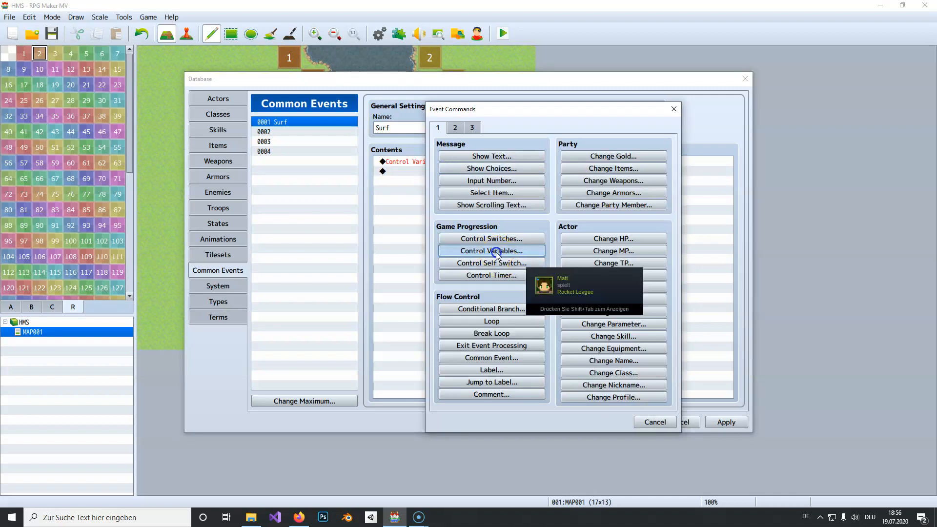
left_click(513, 247)
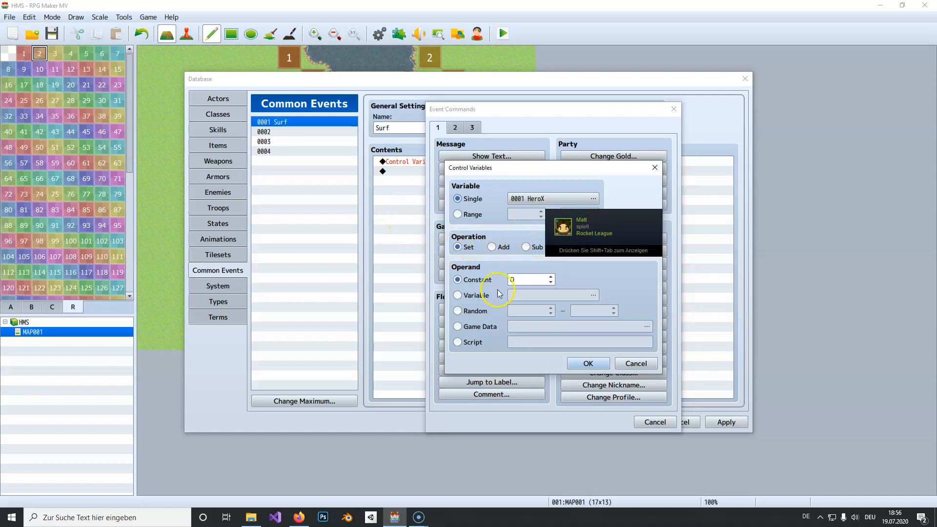
left_click(525, 199)
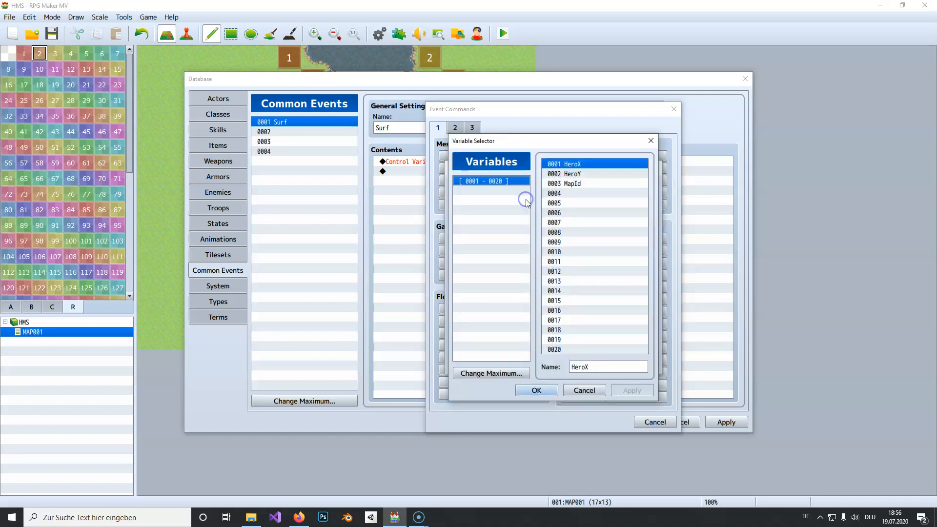
left_click(572, 174)
double_click(571, 176)
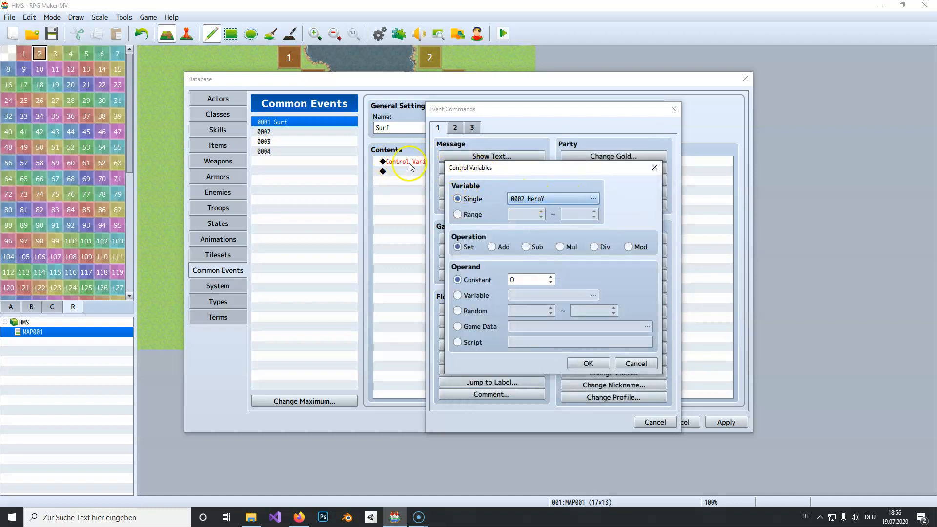
Set HeroY to the Map Y of the Player character from game data and add the command.
left_click(471, 326)
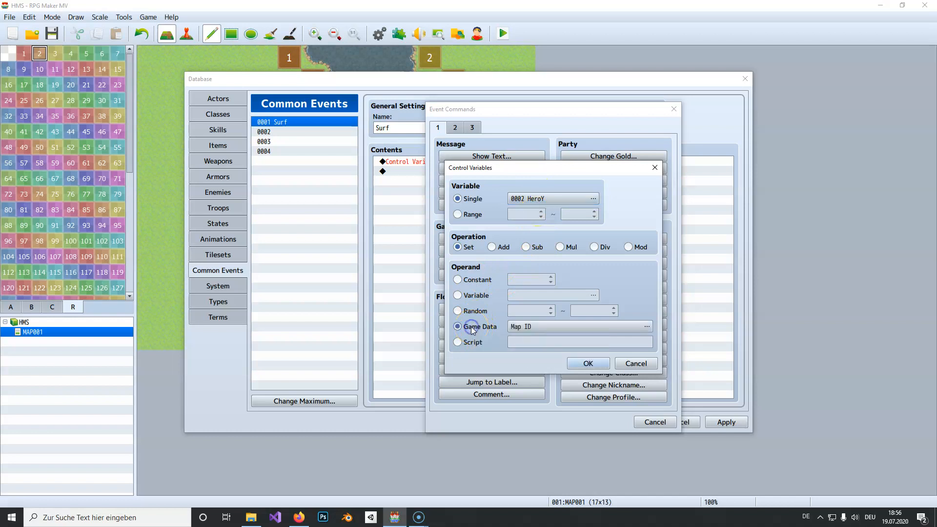
left_click(527, 328)
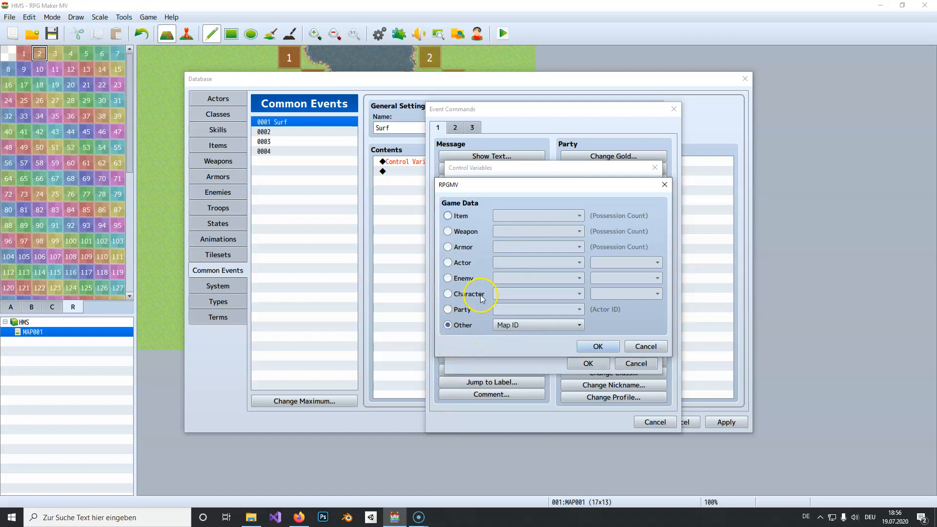
left_click(447, 278)
left_click(462, 295)
left_click(617, 294)
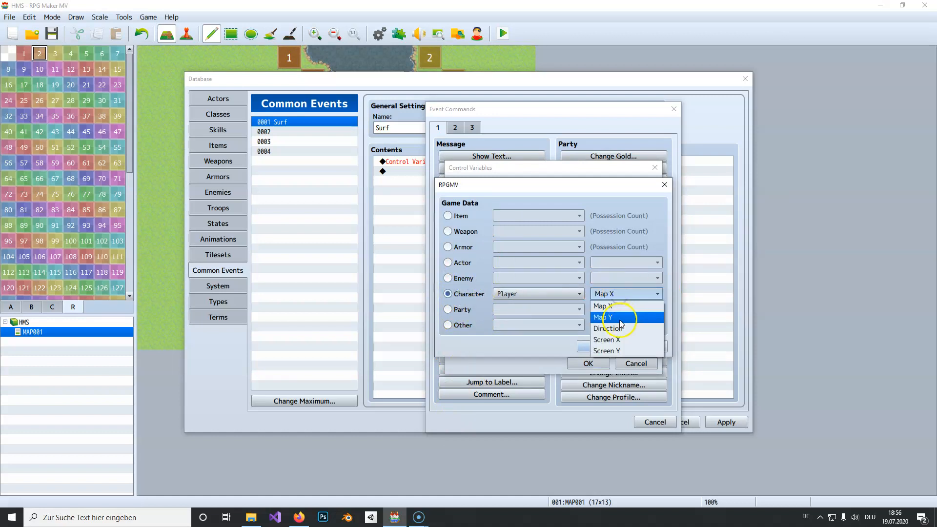
left_click(619, 318)
left_click(600, 347)
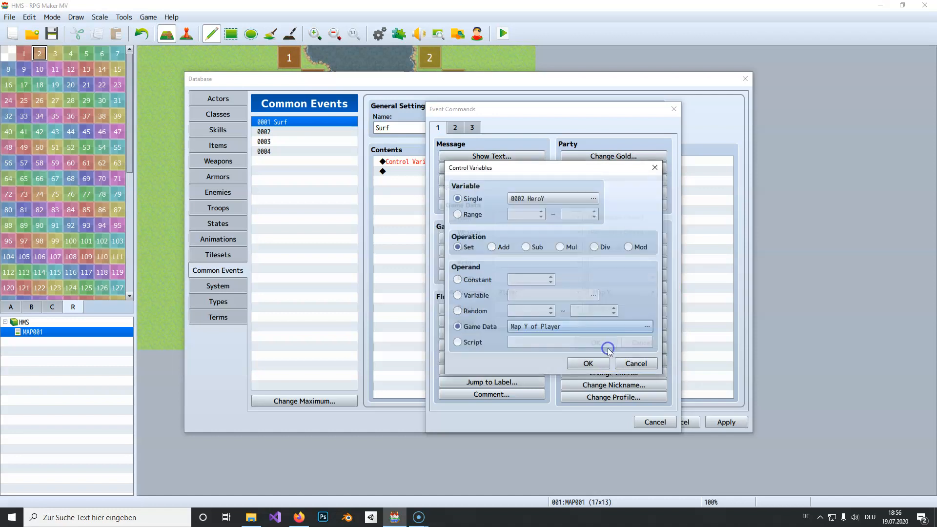
left_click(587, 363)
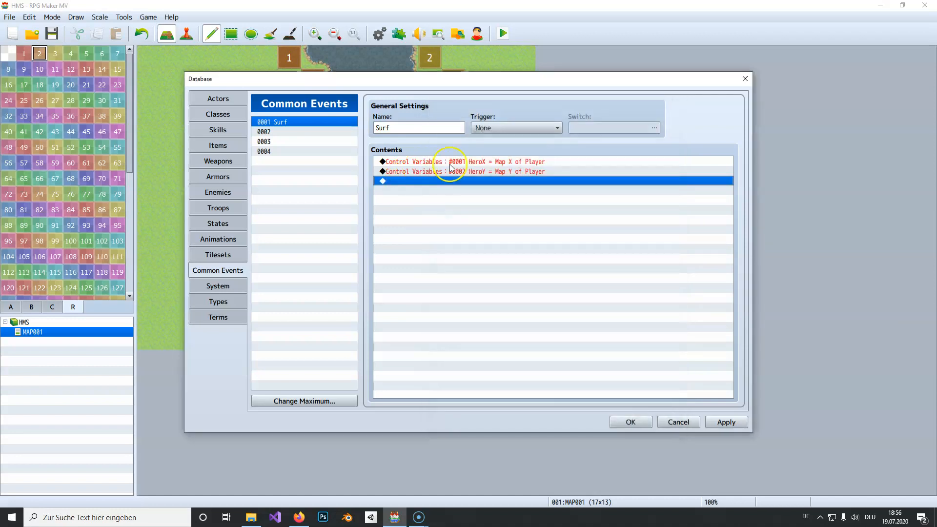
Review the HeroX and HeroY variable commands in the Surf common event's contents.
left_click(483, 161)
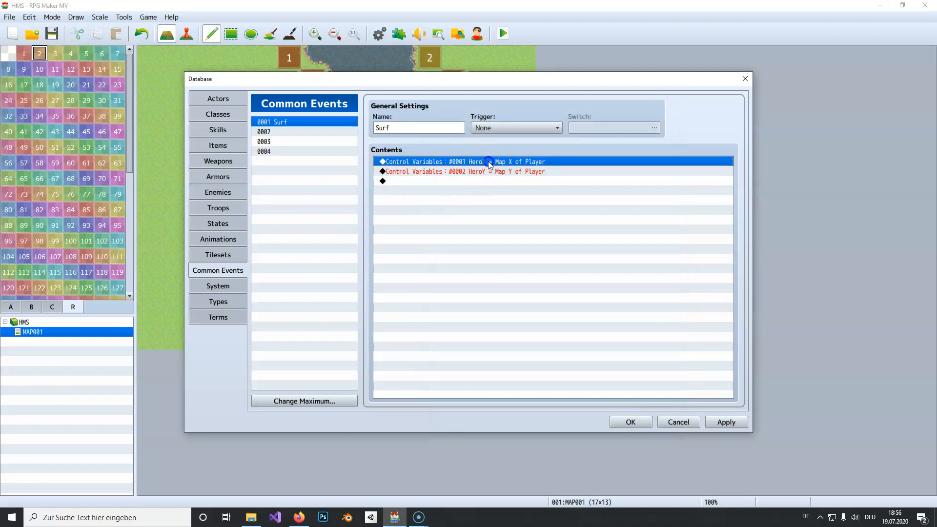
left_click(483, 172)
left_click(493, 163)
left_click(491, 171)
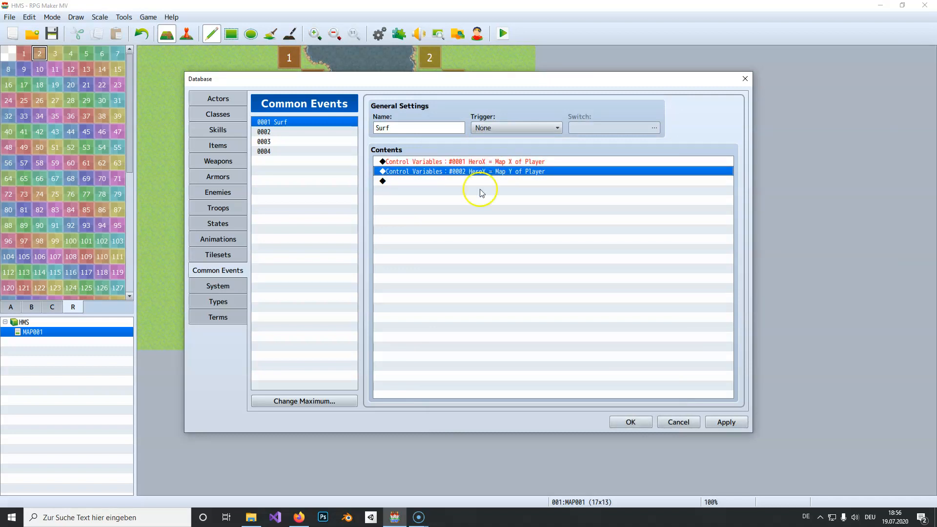
Add a conditional branch with an else branch using the script $gamePlayer.regionId() === 1, and accept the database changes.
left_click(457, 182)
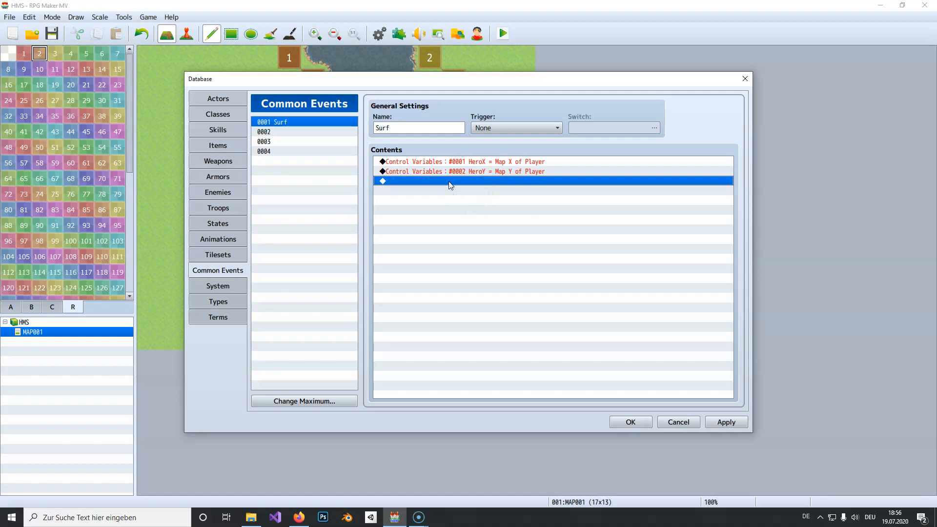
double_click(448, 181)
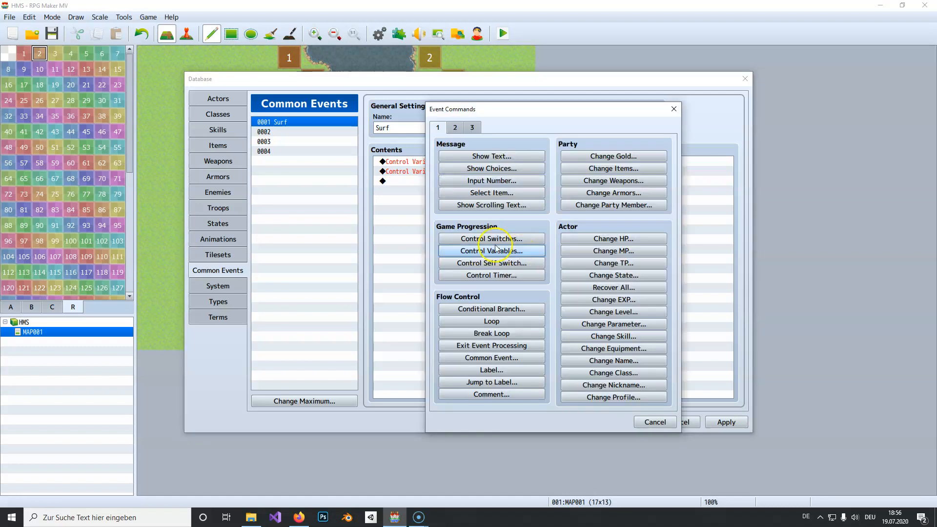
left_click(480, 309)
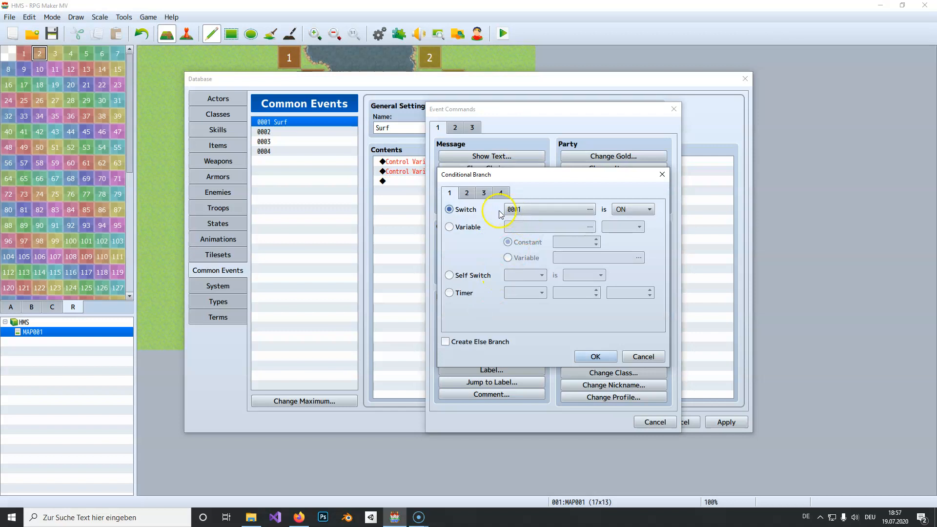
left_click(466, 193)
left_click(449, 192)
left_click(499, 194)
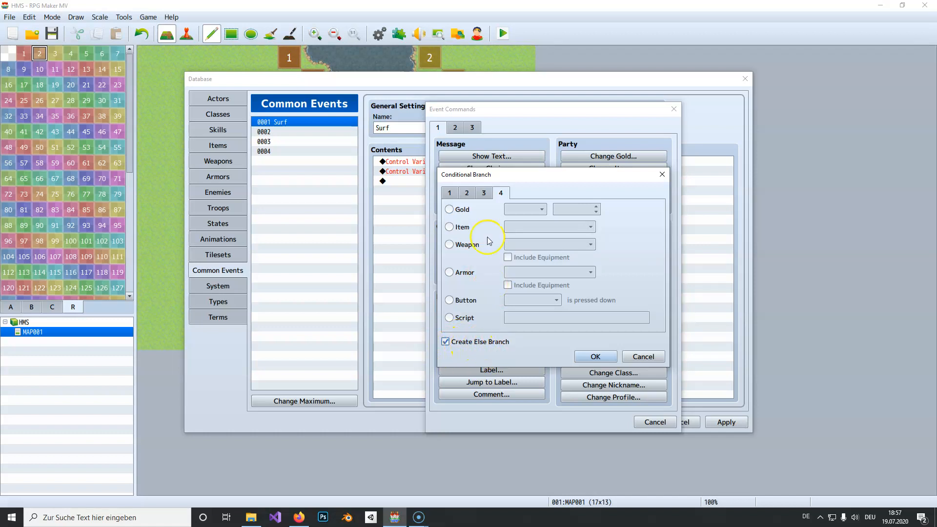
left_click(470, 319)
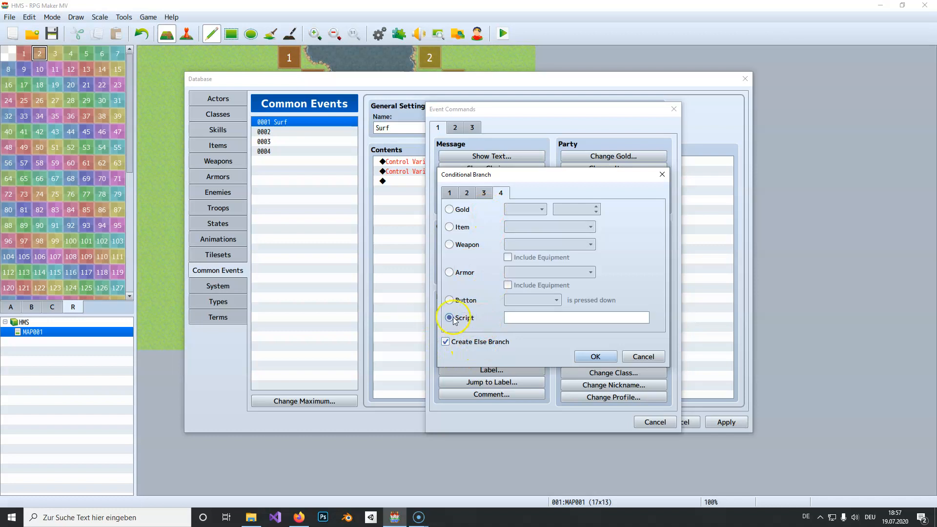
left_click(545, 320)
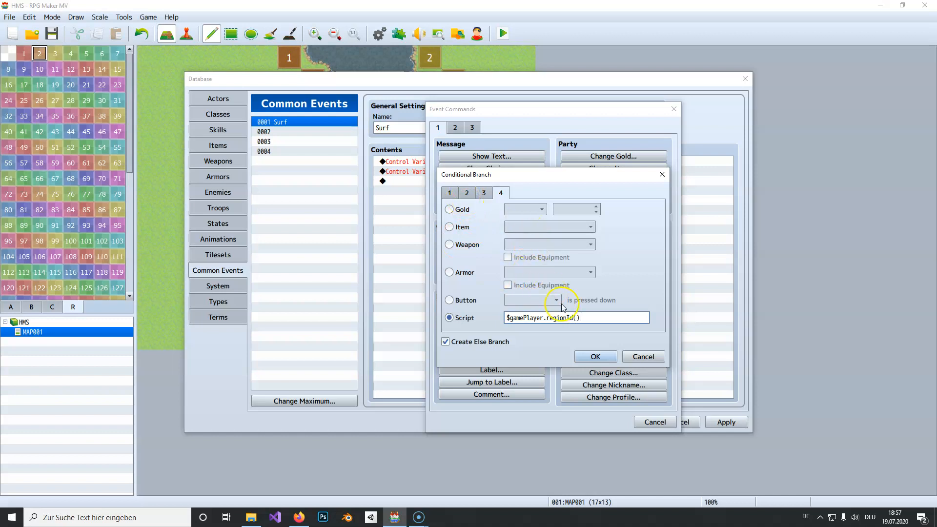
type("=== 1")
left_click(600, 358)
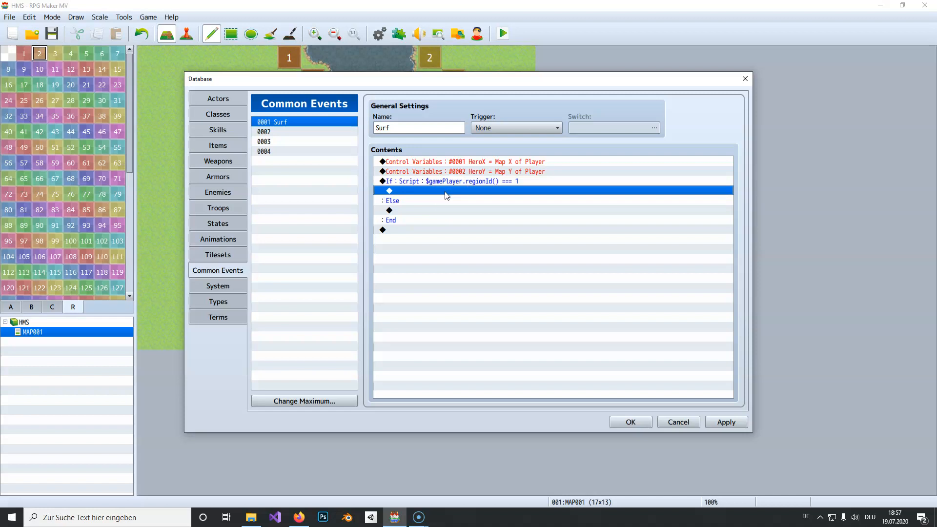
left_click(468, 163)
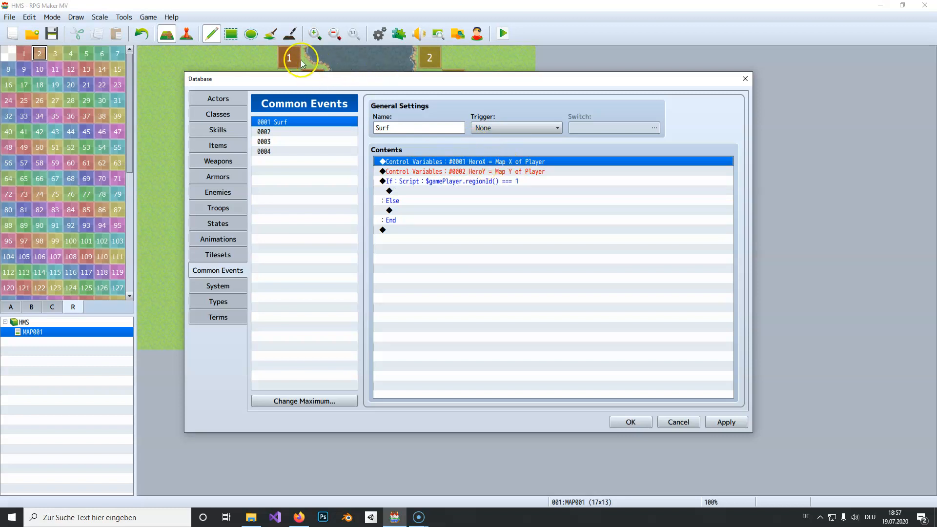
left_click(628, 421)
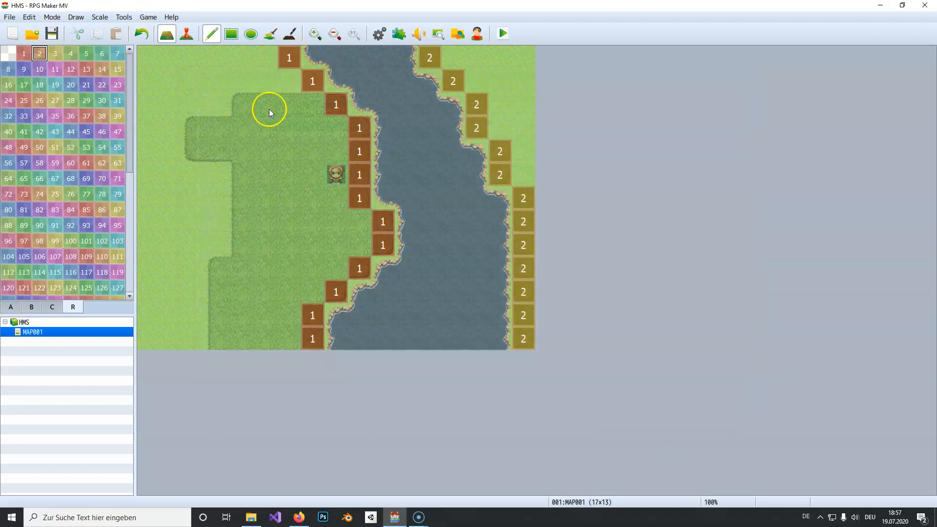
Move the player's starting position to the region 1 tile at 9,5 and compare it with the adjacent water tile.
left_click(186, 33)
left_click(337, 174)
left_click_drag(363, 178, 361, 174)
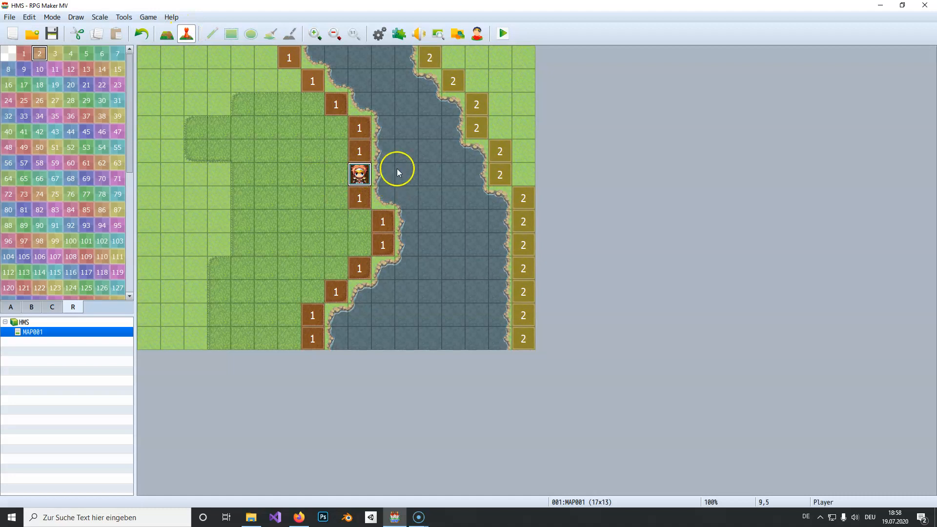
left_click(381, 169)
left_click(386, 175)
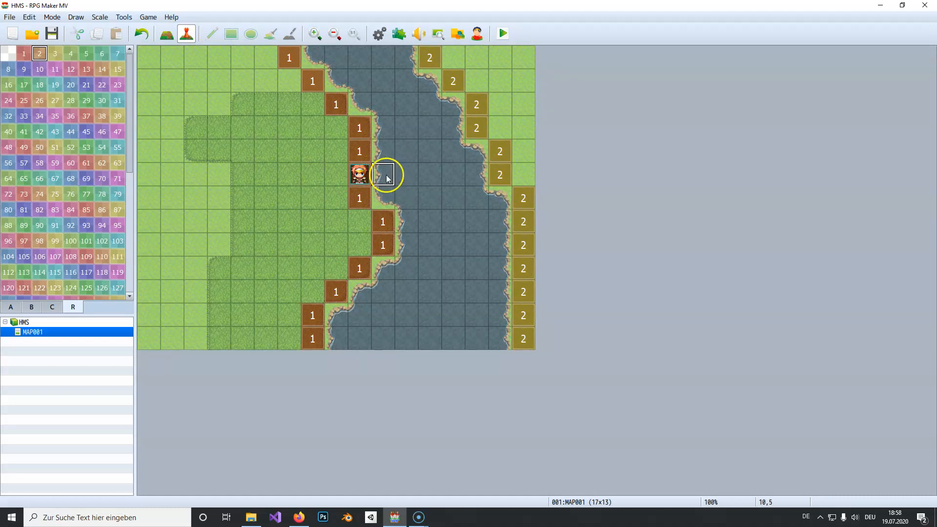
left_click(359, 173)
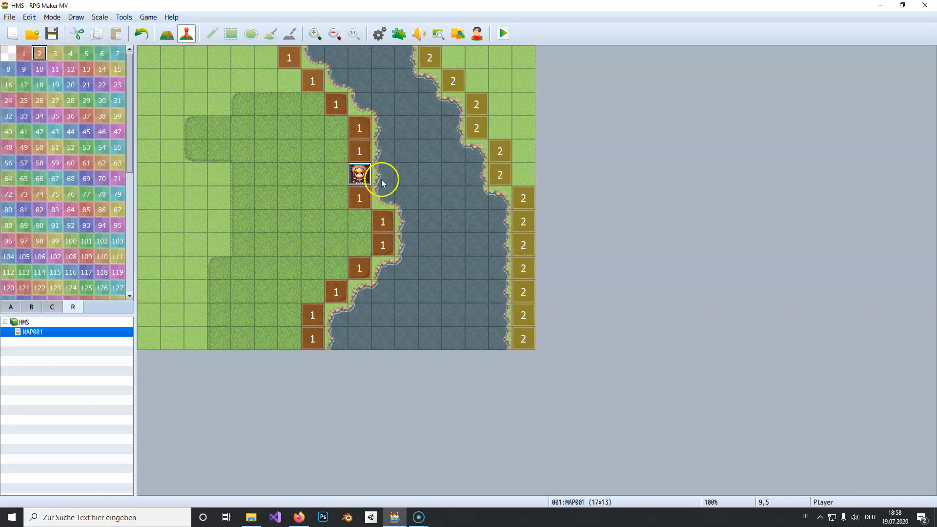
left_click(362, 177)
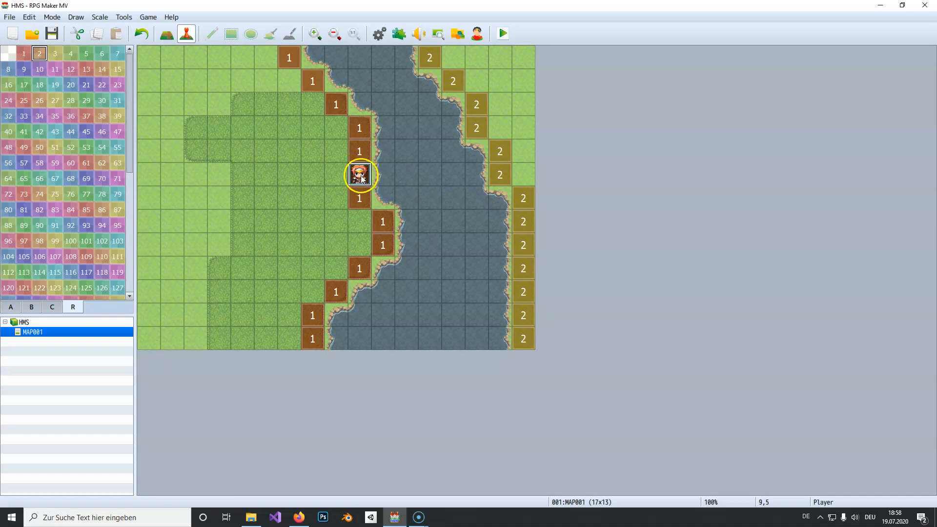
Compare the player's region 1 tile at 9,5 with the adjacent water tile at 10,5.
left_click(384, 179)
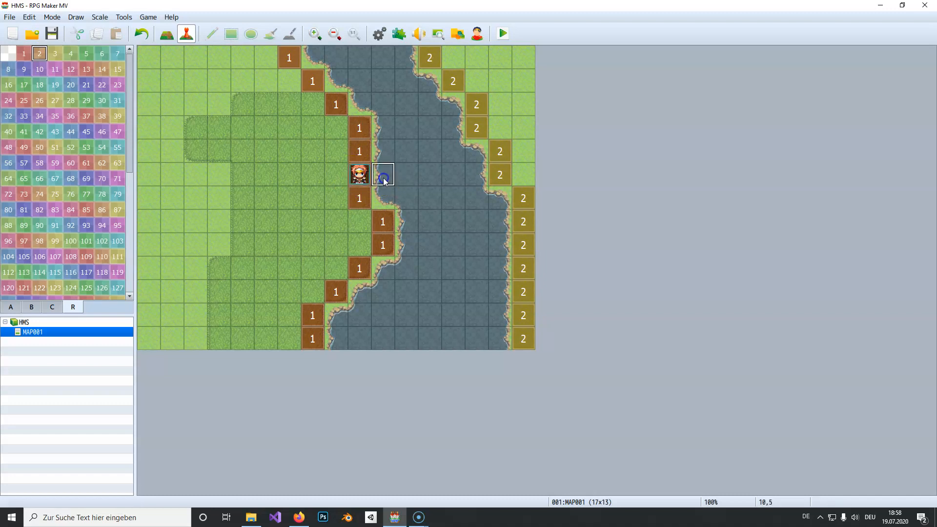
left_click(360, 179)
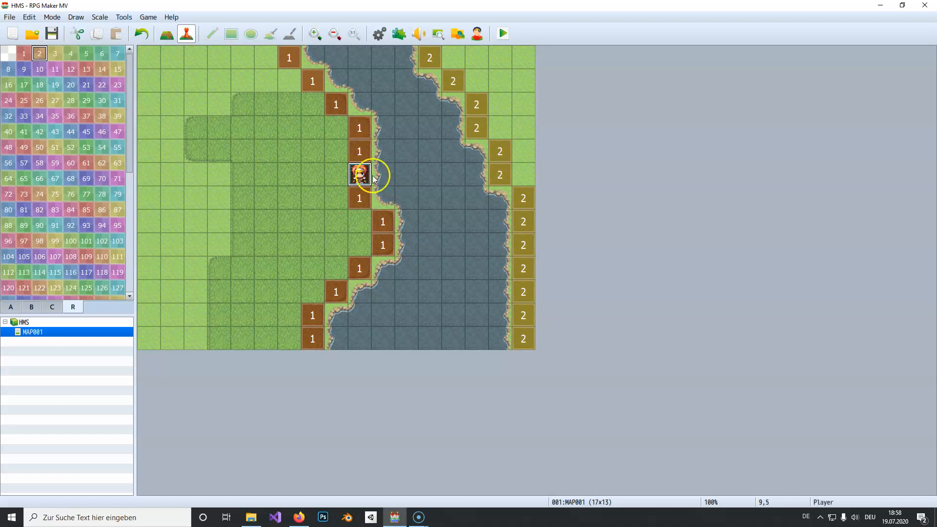
left_click(377, 179)
left_click(356, 179)
left_click(376, 177)
left_click(360, 178)
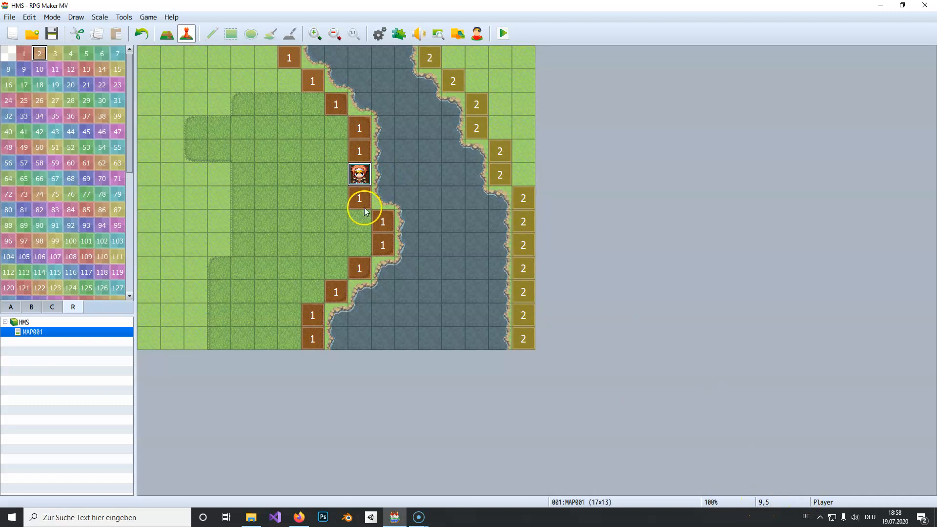
left_click(381, 179)
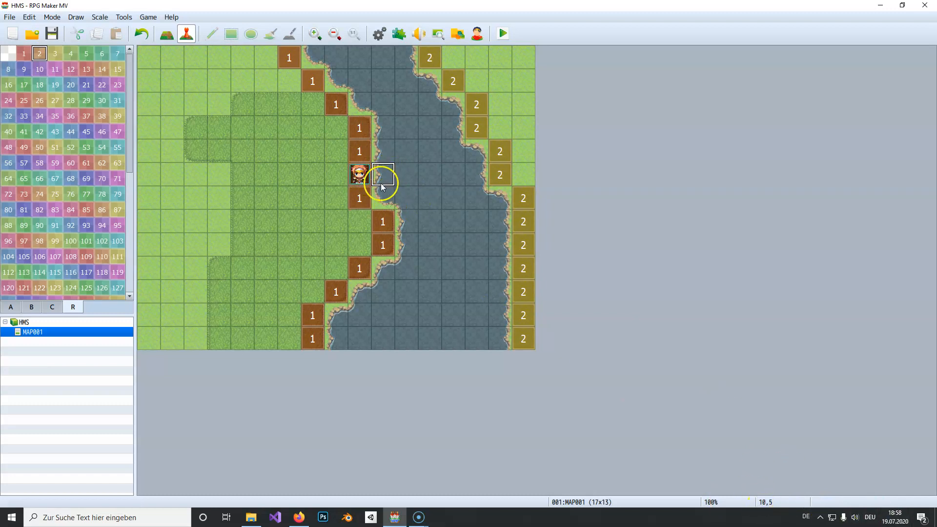
In the Surf common event's region 1 branch, add a Control Variables command that adds the constant 1 to HeroX.
left_click(379, 34)
double_click(475, 191)
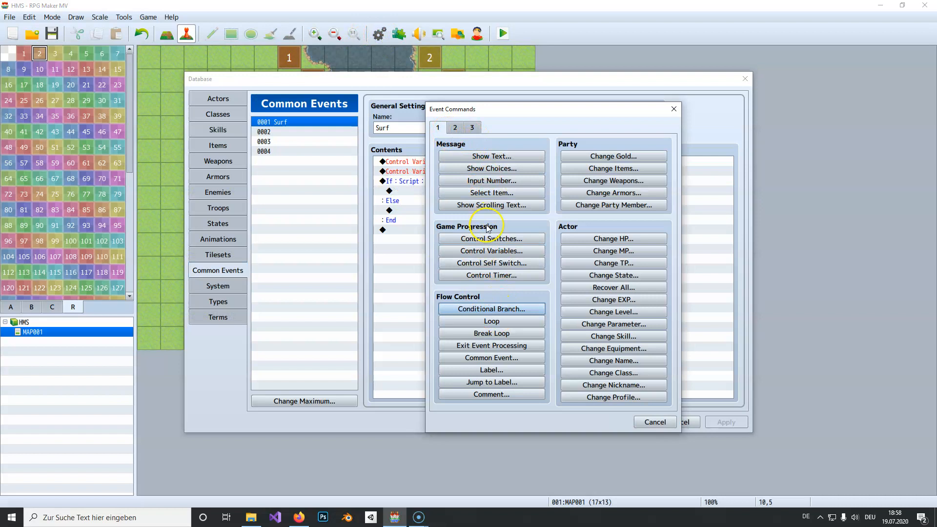
left_click(491, 251)
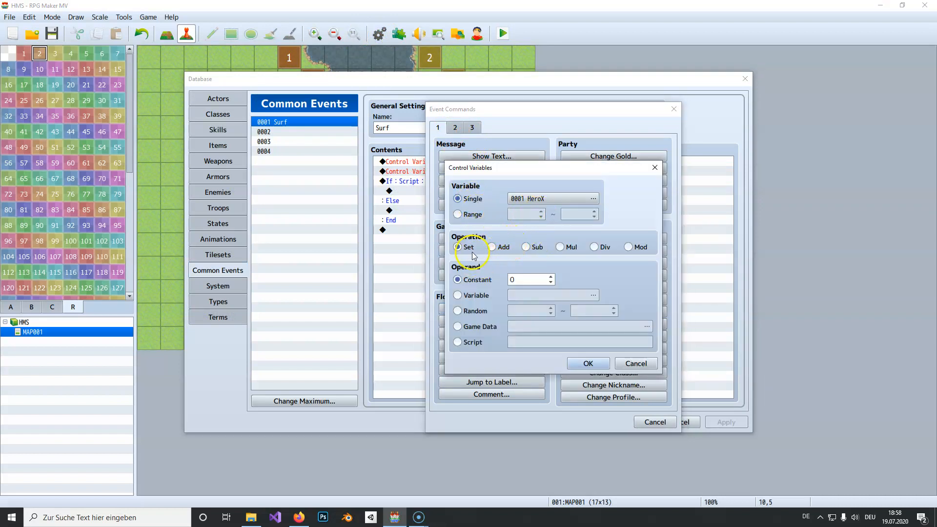
left_click(502, 248)
double_click(518, 280)
type("1")
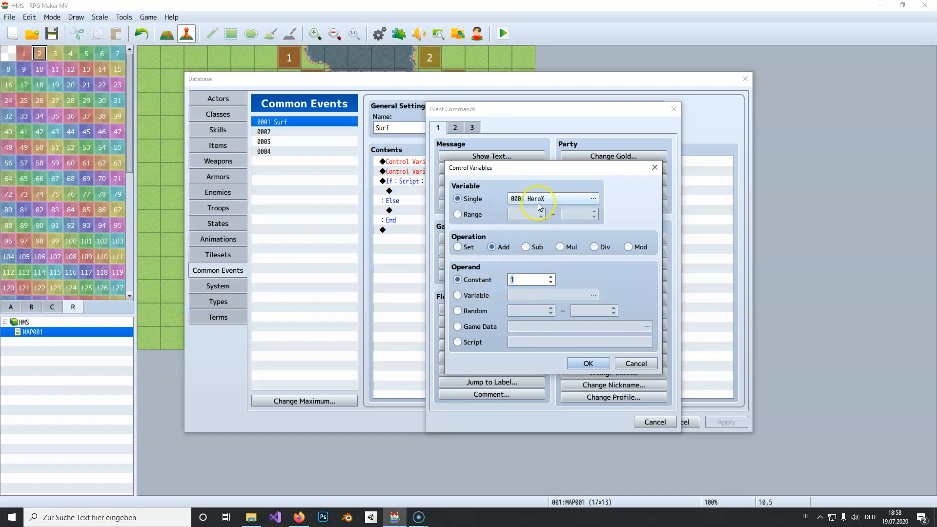
left_click(588, 364)
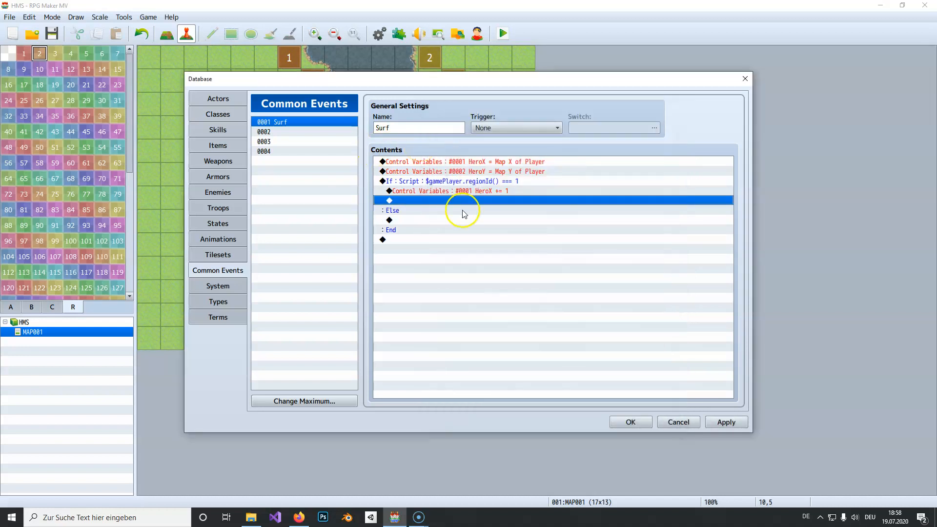
left_click(468, 192)
left_click(481, 162)
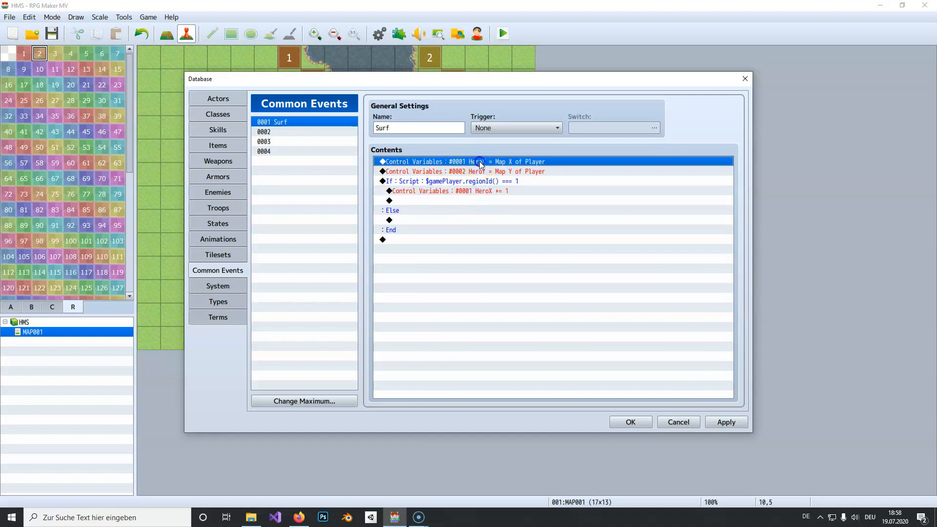
left_click(472, 192)
Below the HeroX addition, add a command setting variable 0003 MapId to the script $gameMap._mapId.
left_click(435, 198)
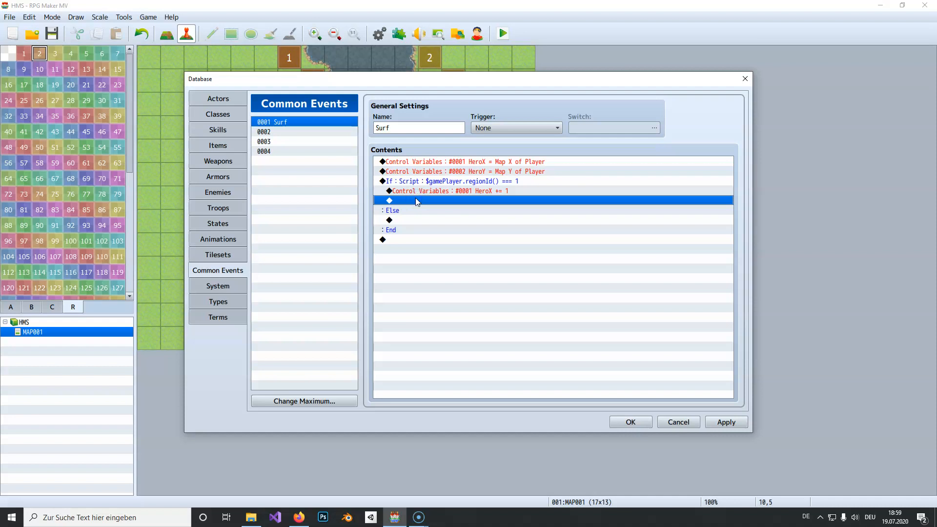
double_click(415, 201)
left_click(516, 251)
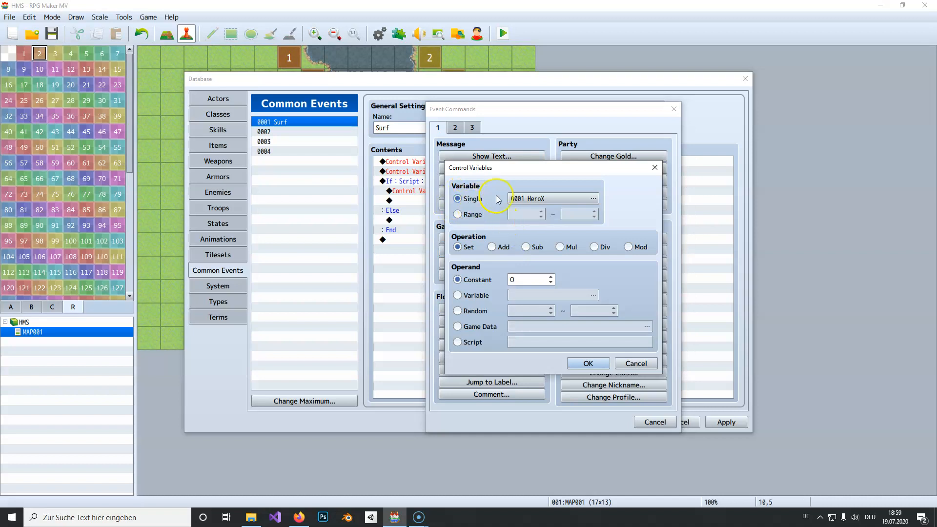
left_click(537, 199)
left_click(575, 184)
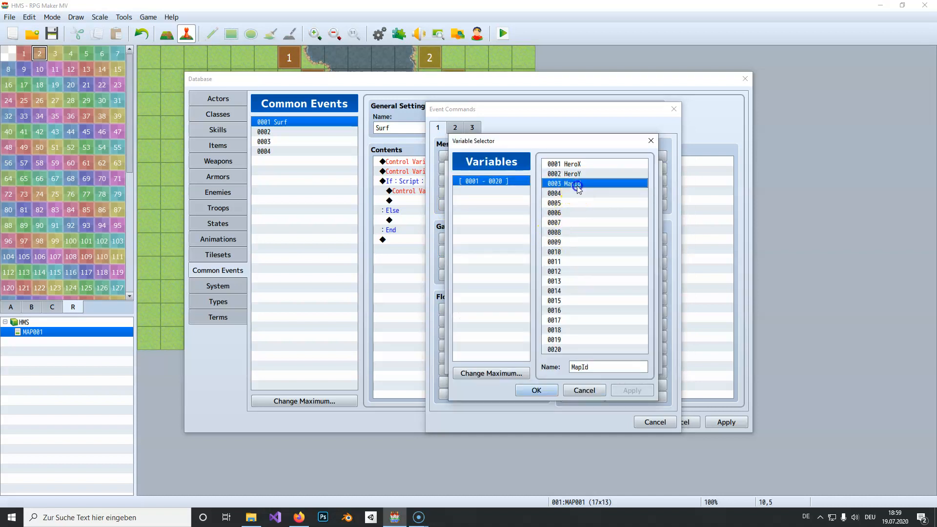
double_click(575, 183)
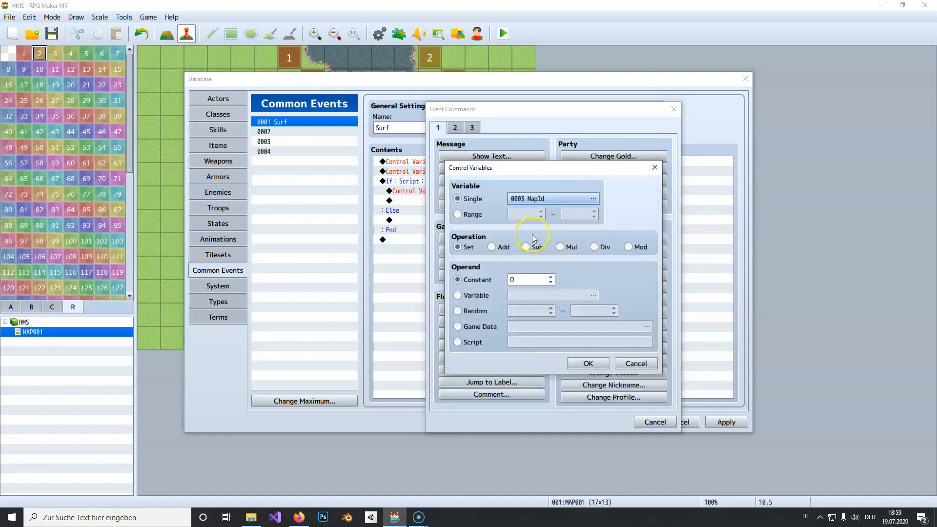
left_click(478, 342)
left_click(513, 342)
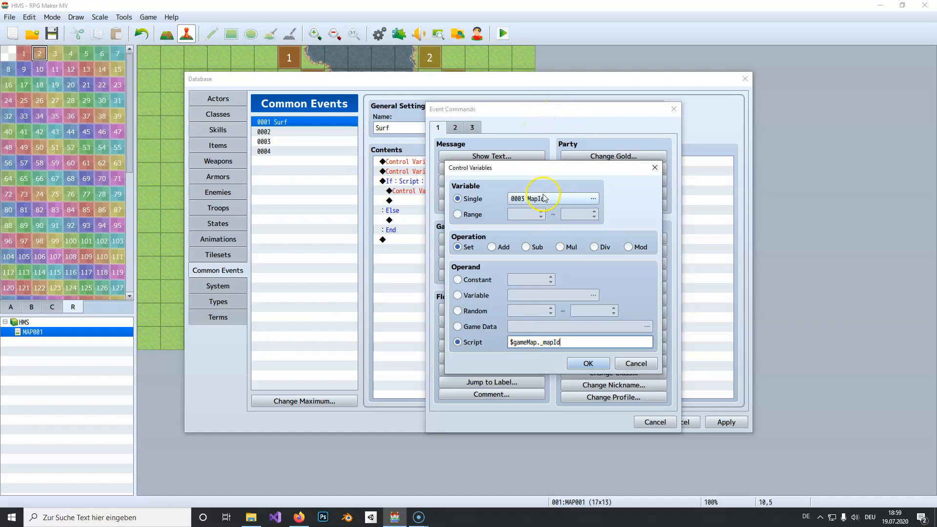
left_click(476, 342)
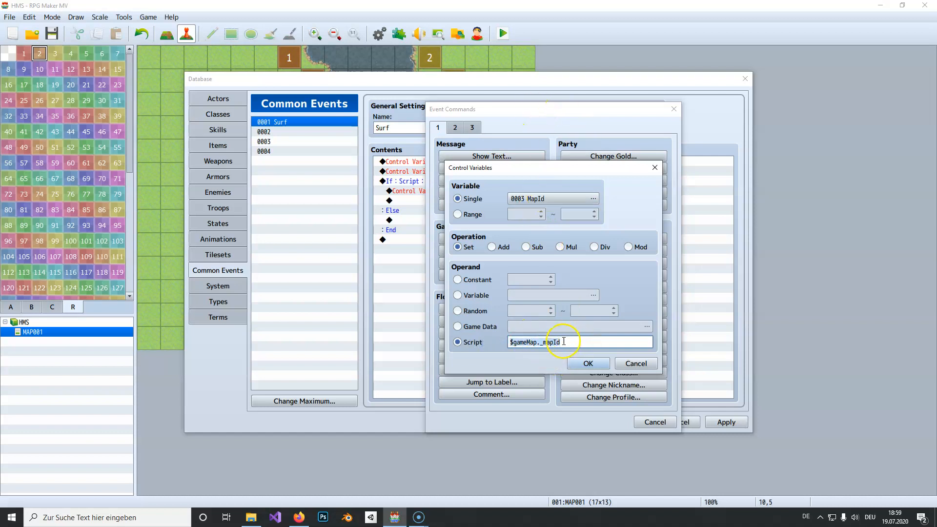
left_click(584, 364)
left_click(485, 200)
left_click(452, 210)
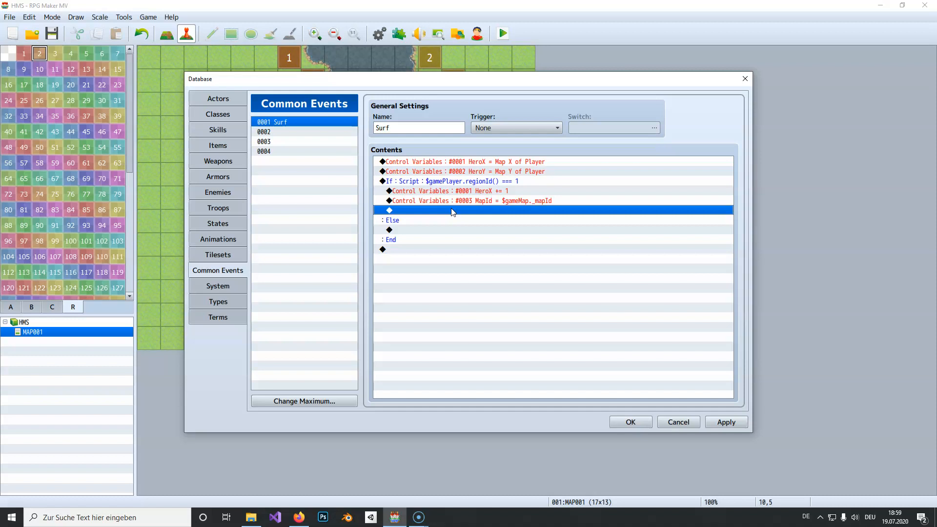
double_click(452, 210)
left_click(457, 128)
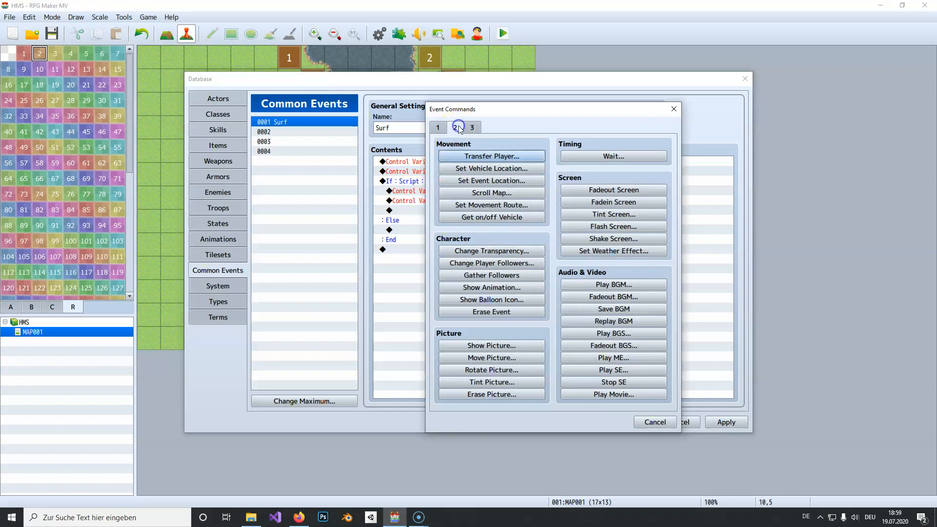
left_click(463, 169)
left_click(604, 340)
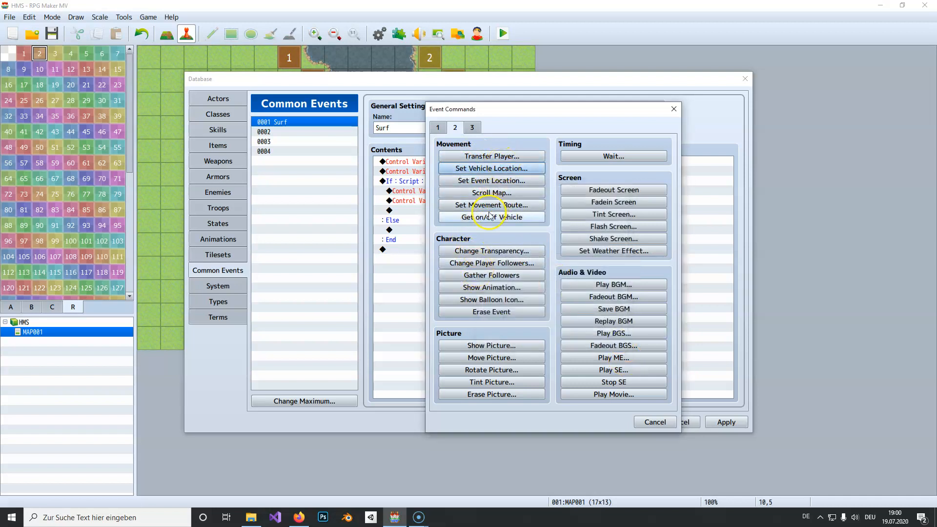
left_click(494, 205)
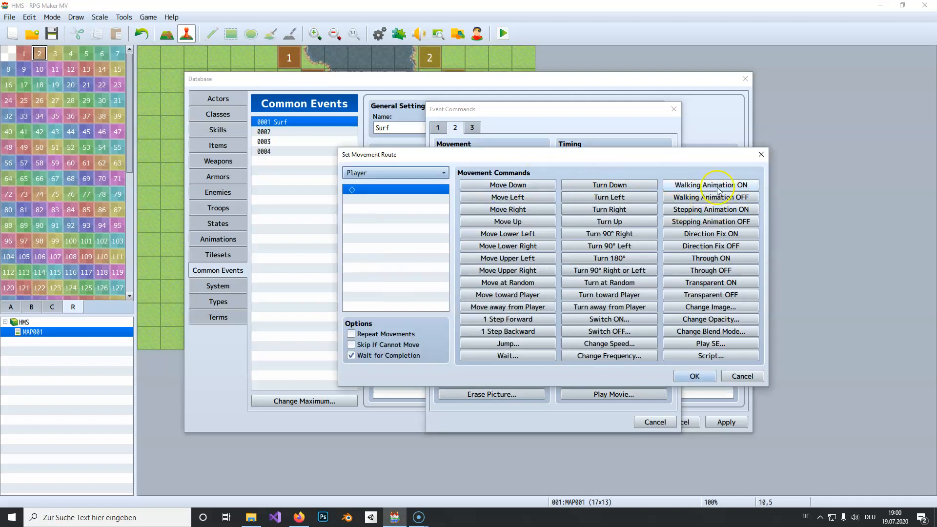
left_click(711, 257)
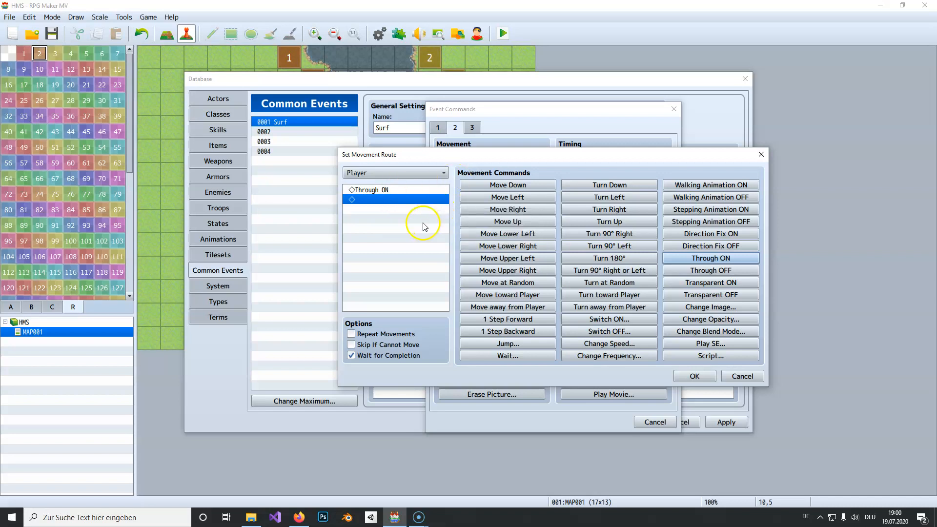
left_click(739, 375)
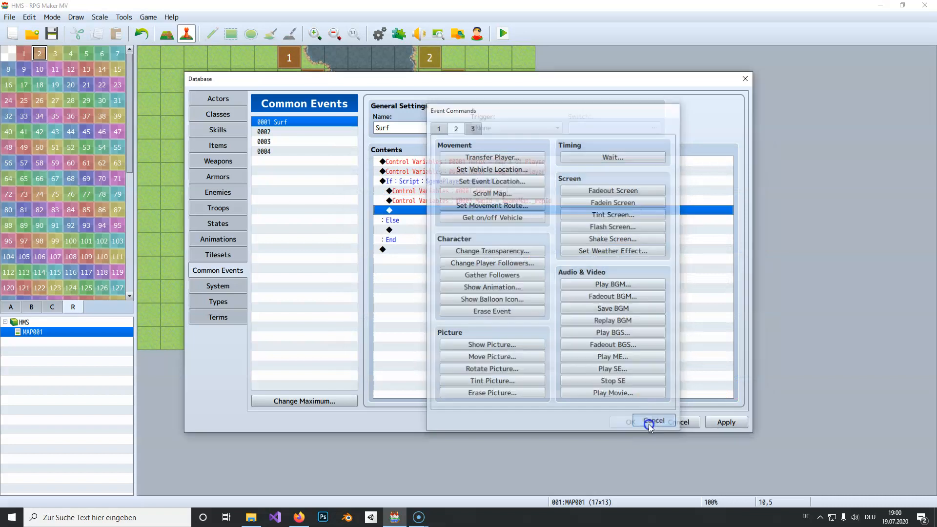
left_click(654, 421)
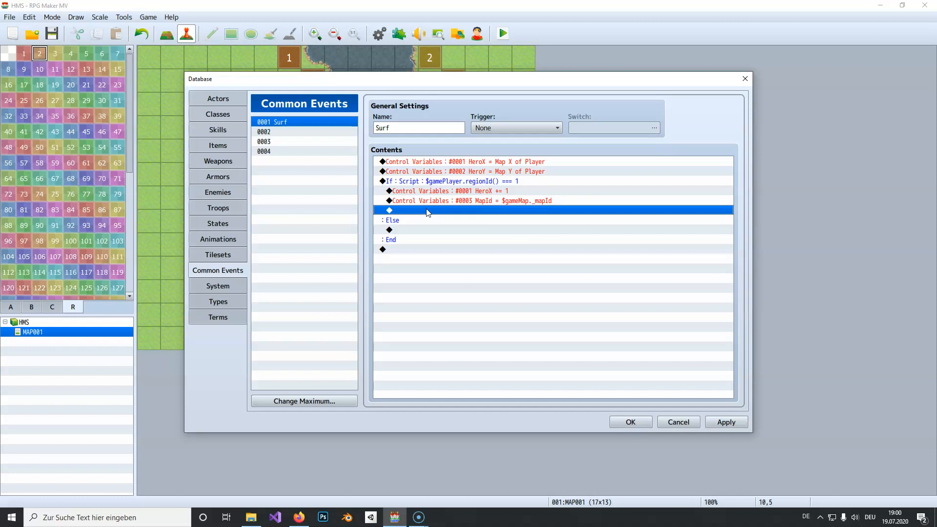
Add a Set Vehicle Location command for the Ship, designated with variables: MapId for ID, HeroX for X and HeroY for Y.
double_click(429, 211)
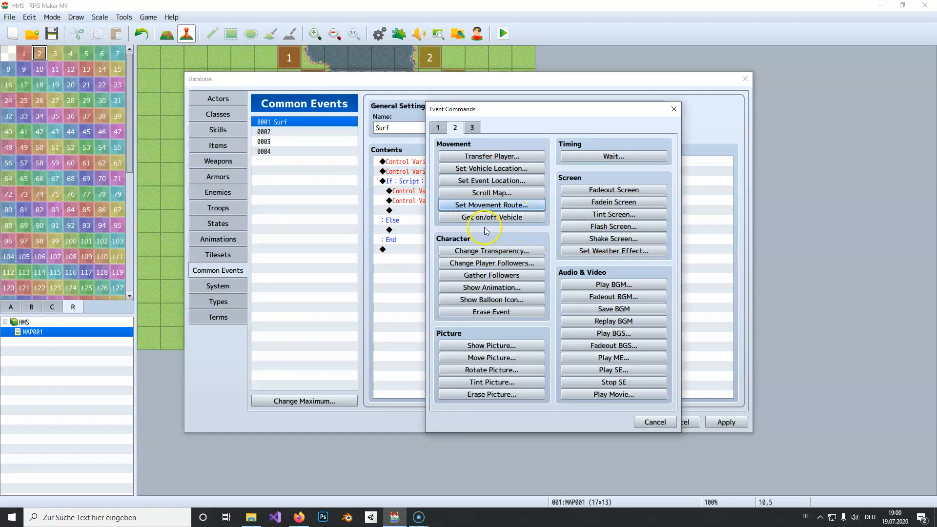
left_click(489, 170)
left_click(560, 217)
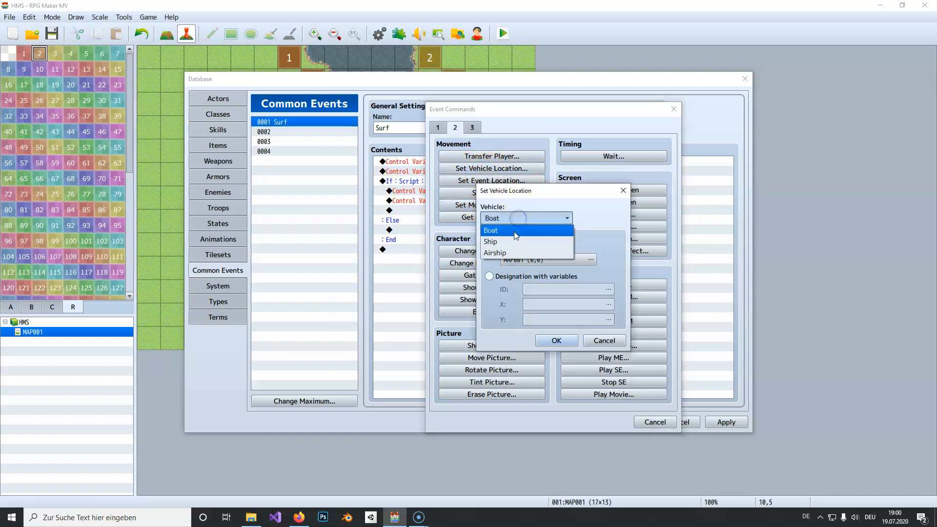
left_click(509, 242)
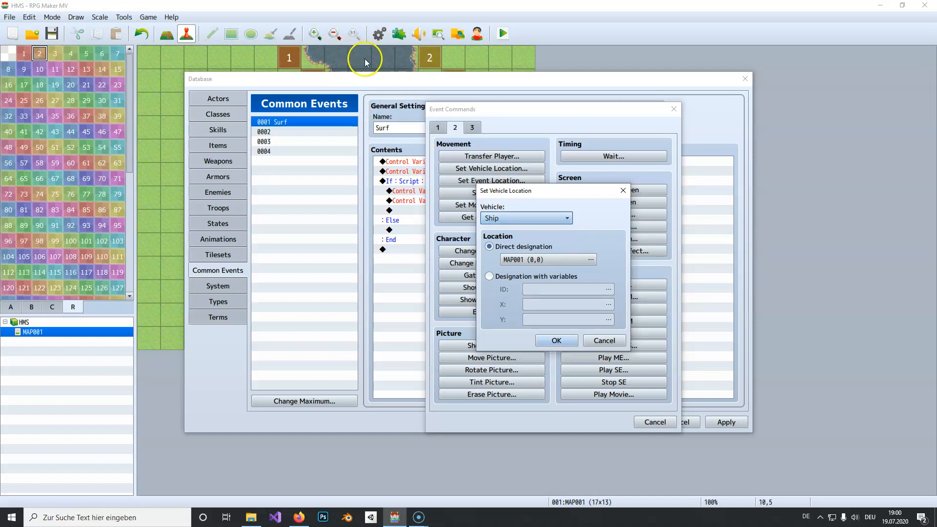
left_click(489, 276)
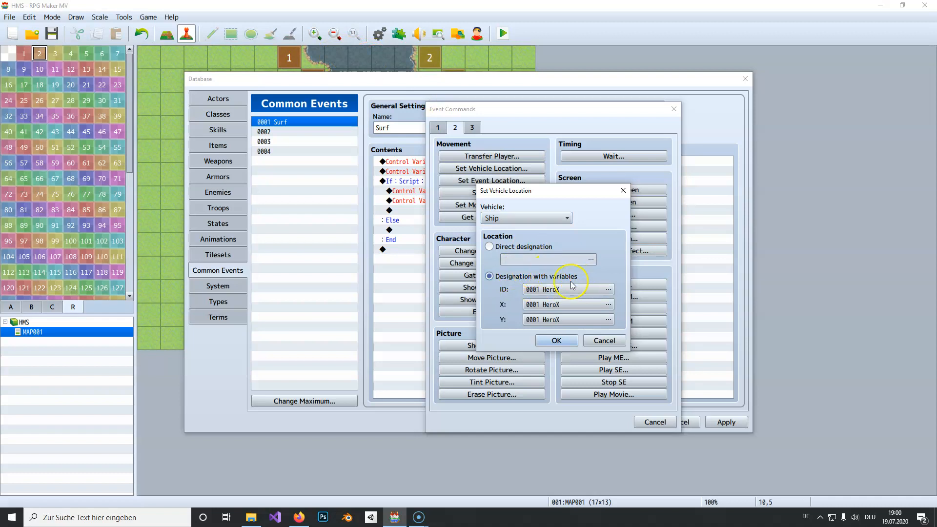
left_click(543, 289)
double_click(573, 184)
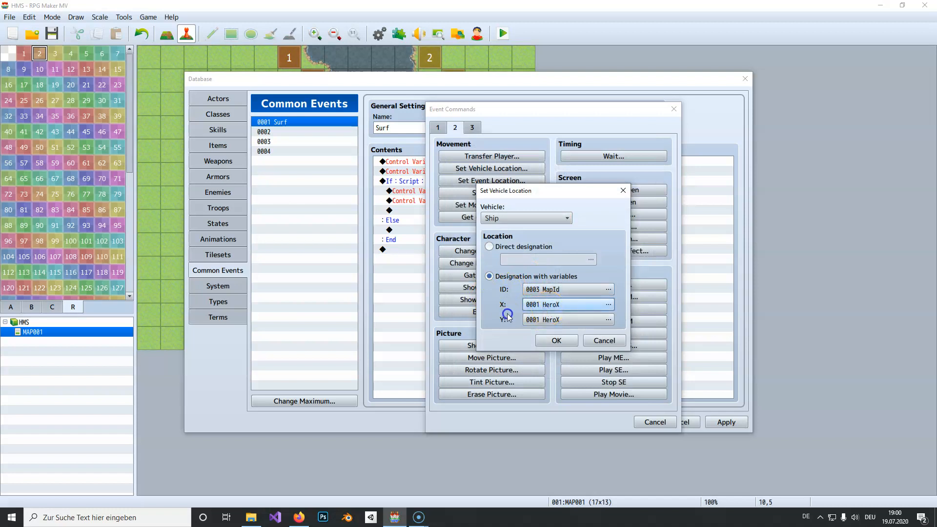
left_click(535, 320)
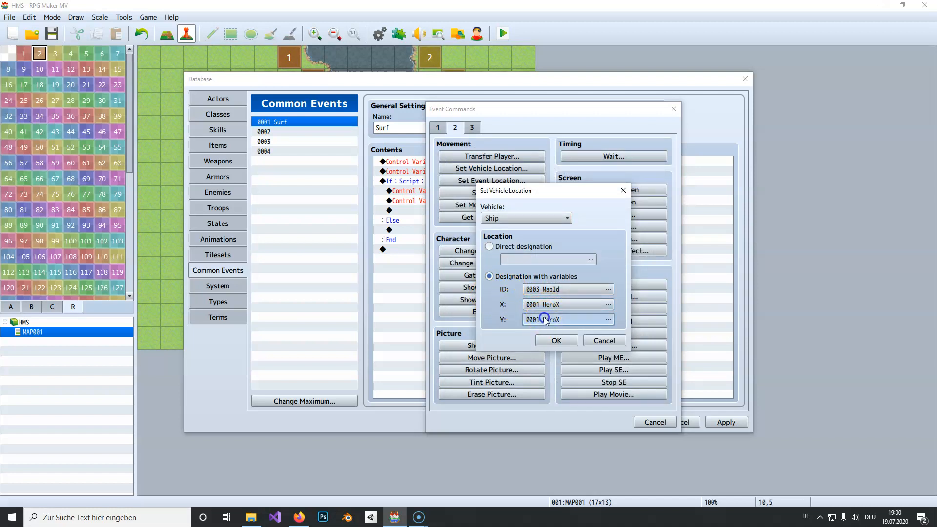
double_click(561, 174)
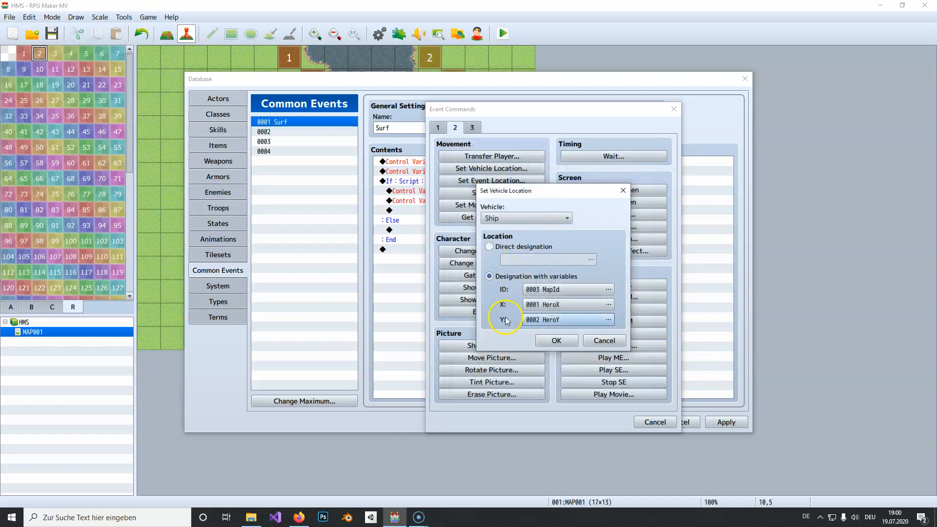
left_click(544, 338)
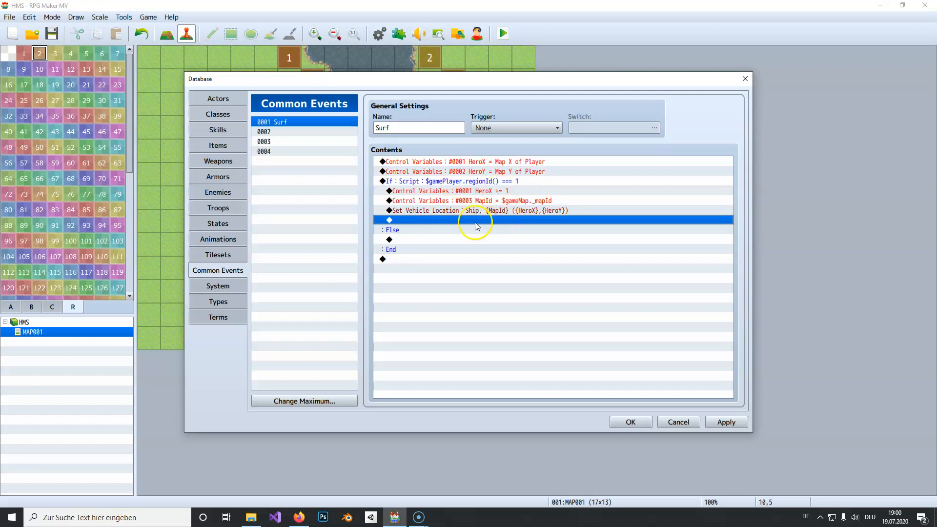
left_click(502, 194)
left_click(490, 211)
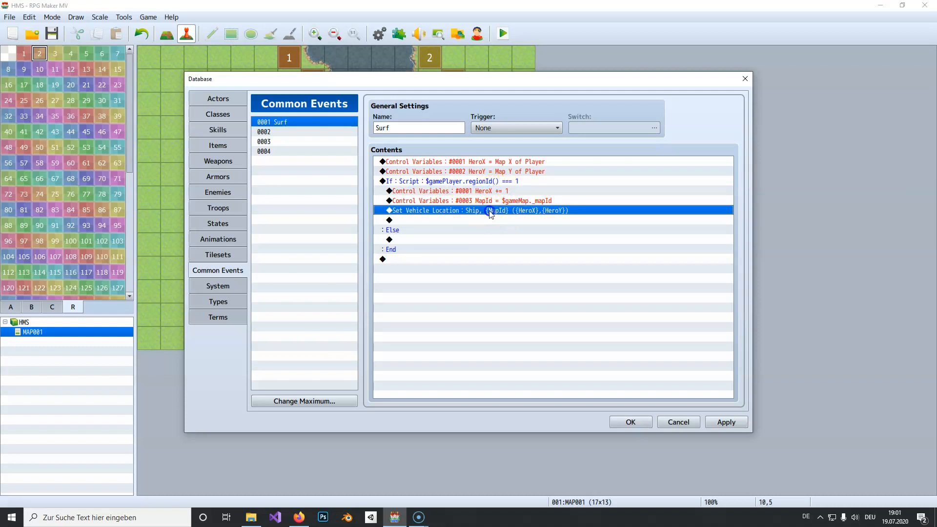
Add a Get on/off Vehicle command after the ship's location command in the region 1 branch, and accept the database changes.
left_click_drag(388, 79, 617, 99)
left_click_drag(732, 99, 523, 65)
left_click(452, 205)
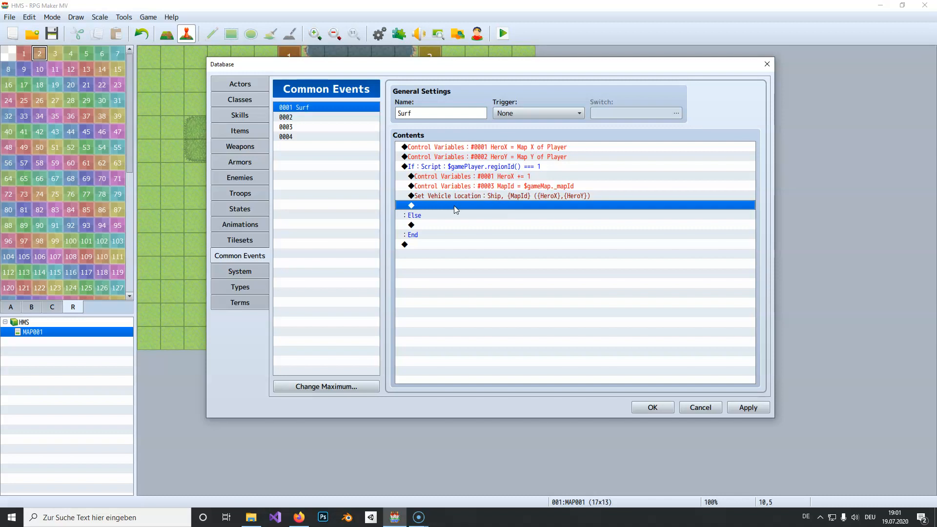
double_click(455, 204)
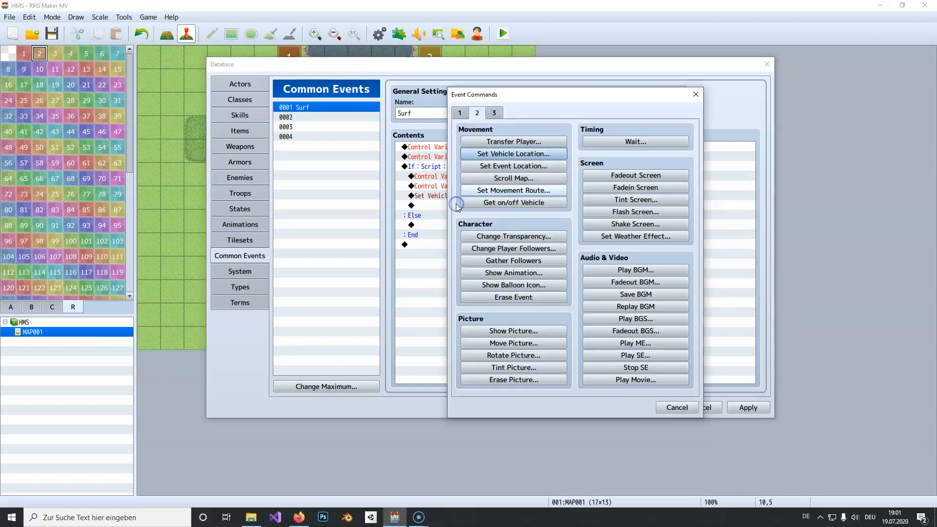
left_click(515, 203)
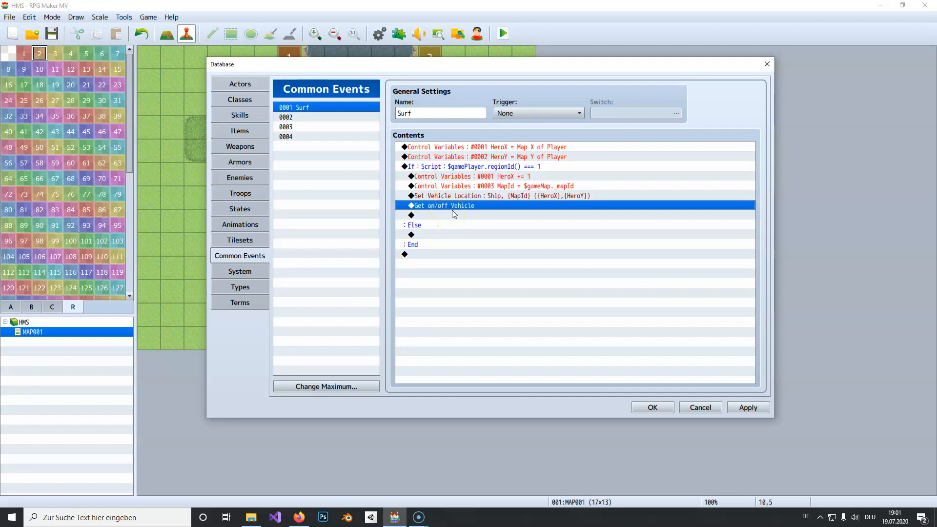
left_click(650, 407)
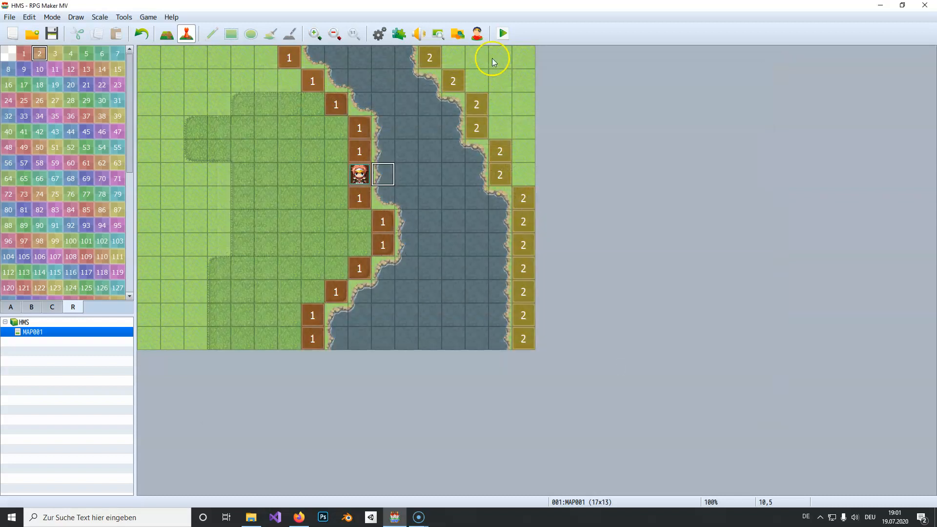
Save the game changes and start a new game in a playtest.
left_click(512, 33)
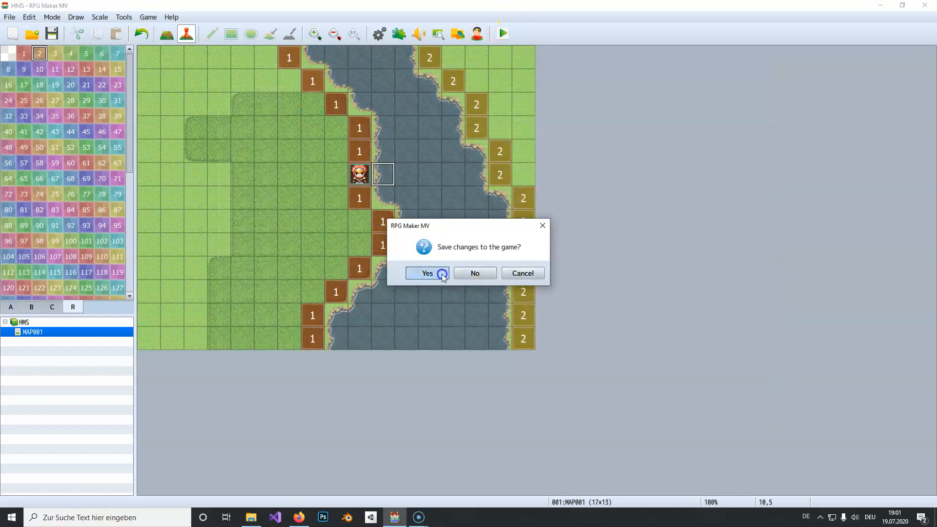
left_click(442, 273)
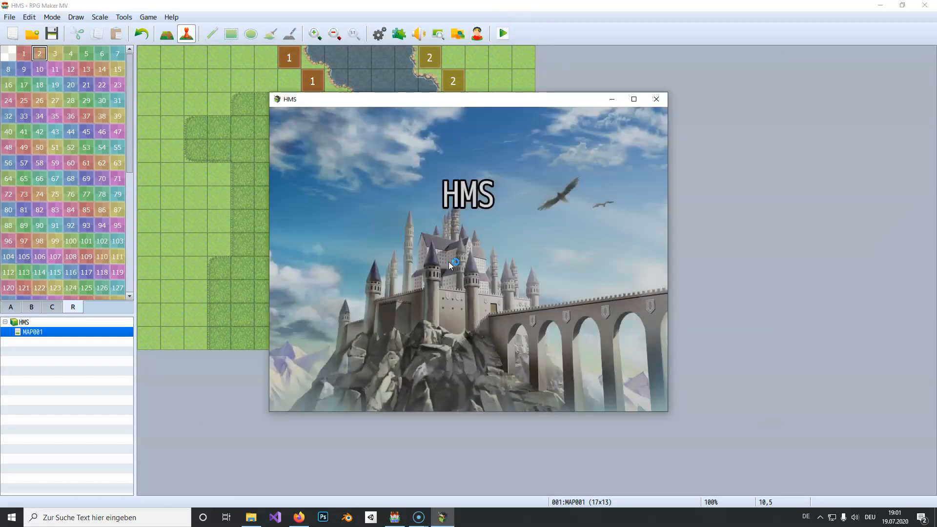
left_click(468, 322)
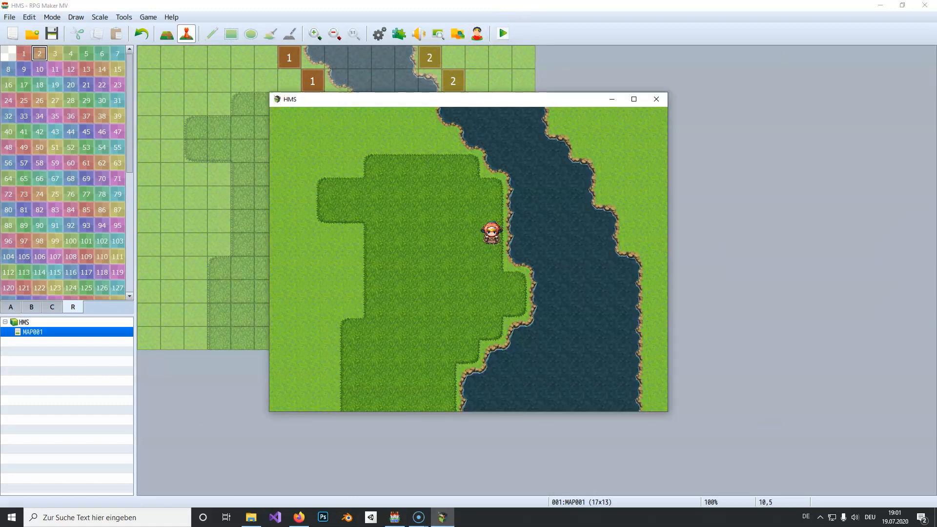
Move the hero along the west riverbank and use the Surf skill from the hero's skill list.
key("Up")
key("Down")
key("Down")
key("Right")
key("Escape")
key("Down")
key("Return")
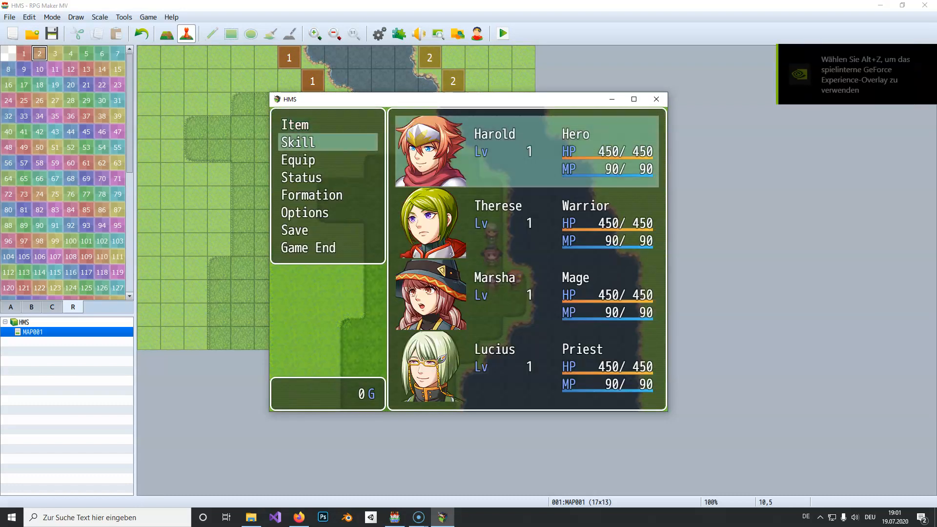
key("Return")
key("Return")
key("Escape")
key("Escape")
key("Escape")
key("Return")
Sail the ship around the river and disembark on the west bank.
key("Right")
key("Up")
key("Left")
key("Up")
key("Left")
key("Up")
key("Right")
key("Down")
key("Right")
key("Down")
key("Left")
key("Return")
Walk the party away from the ship to the southern part of the west bank.
key("Left")
key("Down")
key("Right")
key("Up")
key("Up")
key("Down")
key("Up")
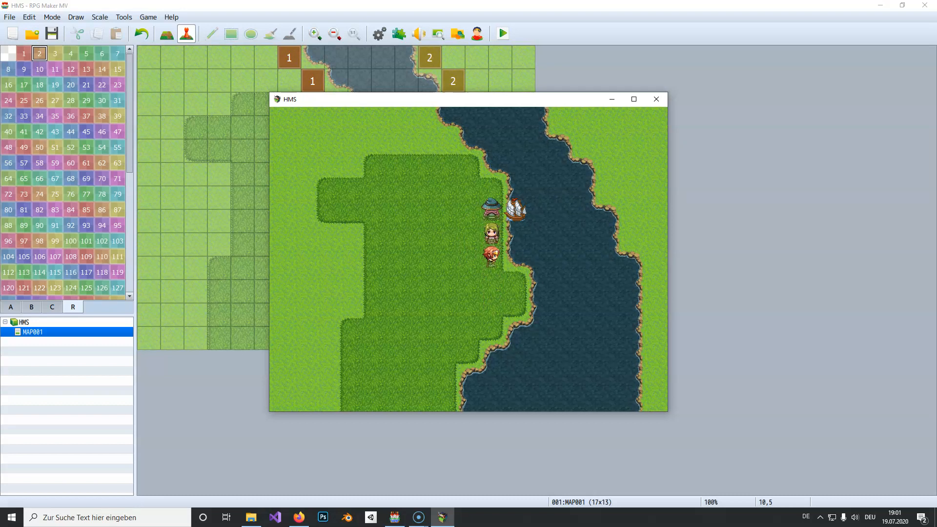
key("Down")
key("Left")
key("Down")
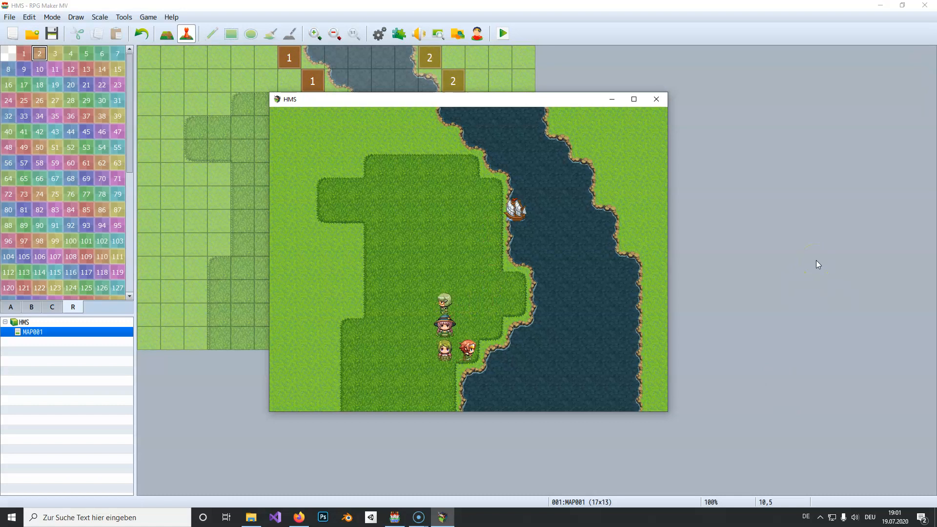
Use the hero's Surf skill again from the southern part of the west bank.
key("Escape")
key("Down")
key("Down")
key("Down")
key("Up")
key("Up")
key("Return")
key("Down")
key("Up")
key("Return")
key("Return")
key("Down")
key("Return")
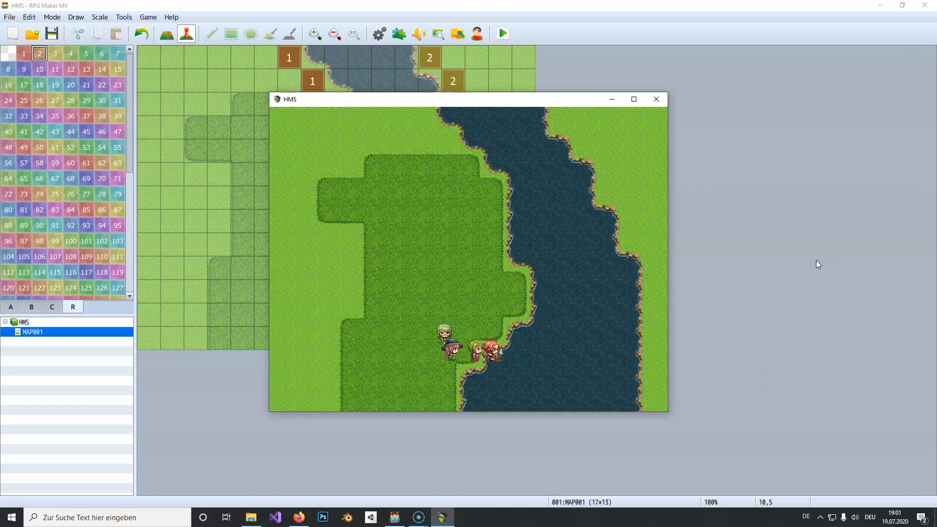
Try to sail the ship from the southern bank and get off again.
key("Right")
key("Left")
key("Right")
key("Left")
key("Return")
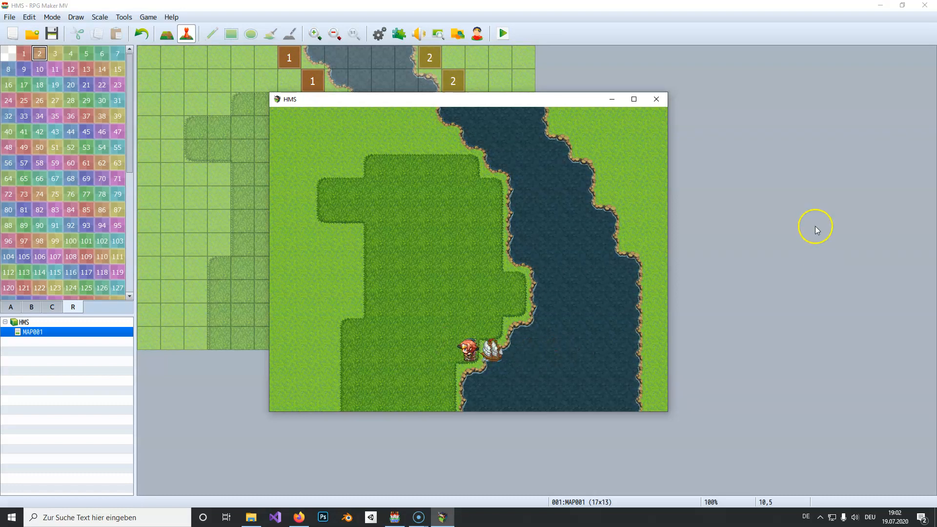
Close the playtest and examine the region 1 and region 2 tiles along both riverbanks on the map.
left_click(657, 100)
left_click(360, 195)
left_click(359, 173)
left_click(359, 154)
left_click(359, 174)
left_click(364, 155)
left_click(498, 152)
left_click(500, 150)
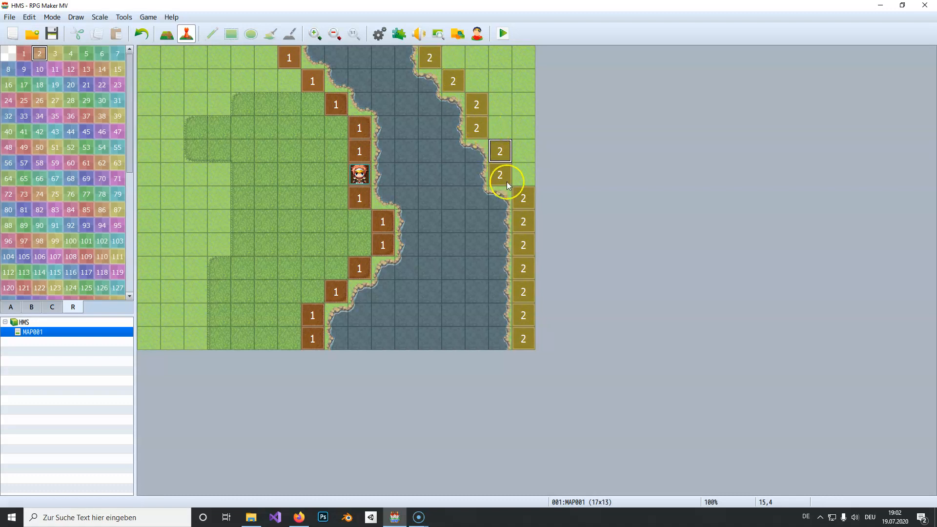
left_click(384, 174)
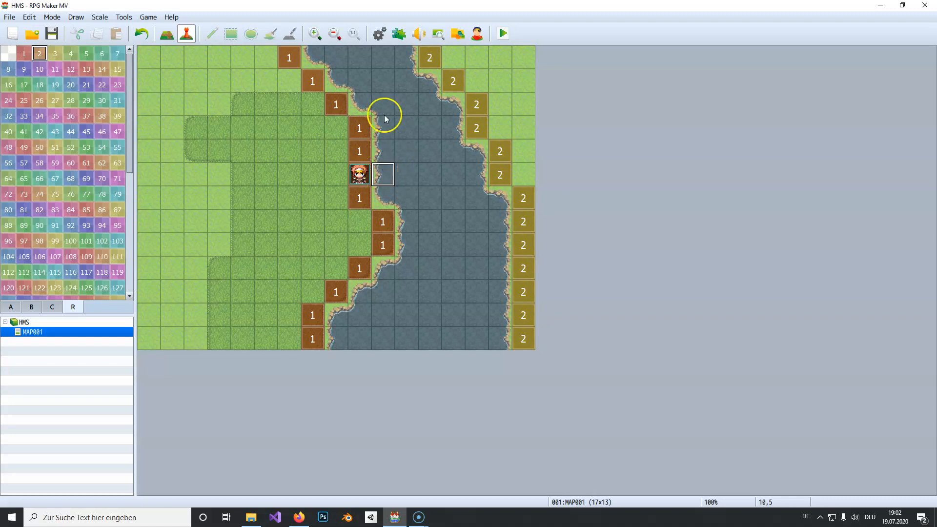
In the Surf common event, duplicate the whole region 1 conditional branch into its own Else branch.
left_click(379, 35)
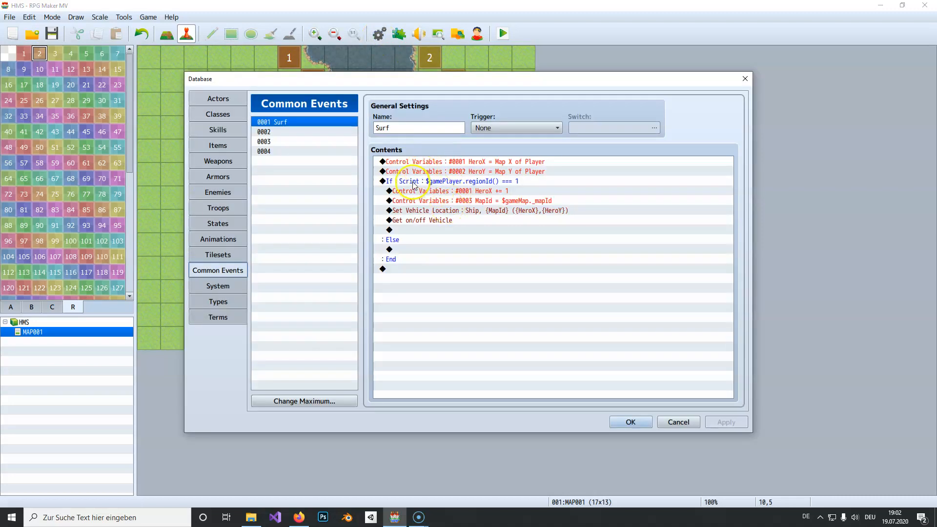
left_click(472, 182)
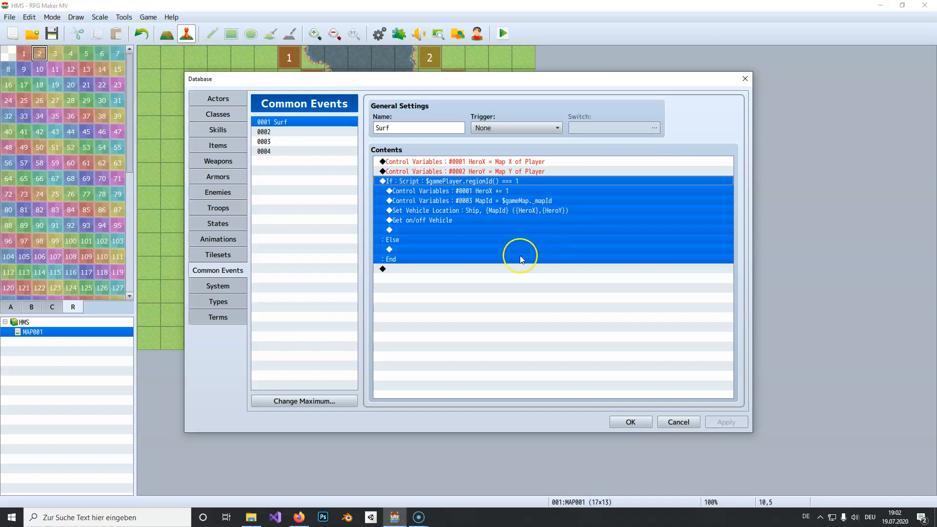
left_click(396, 249)
key("ctrl+v")
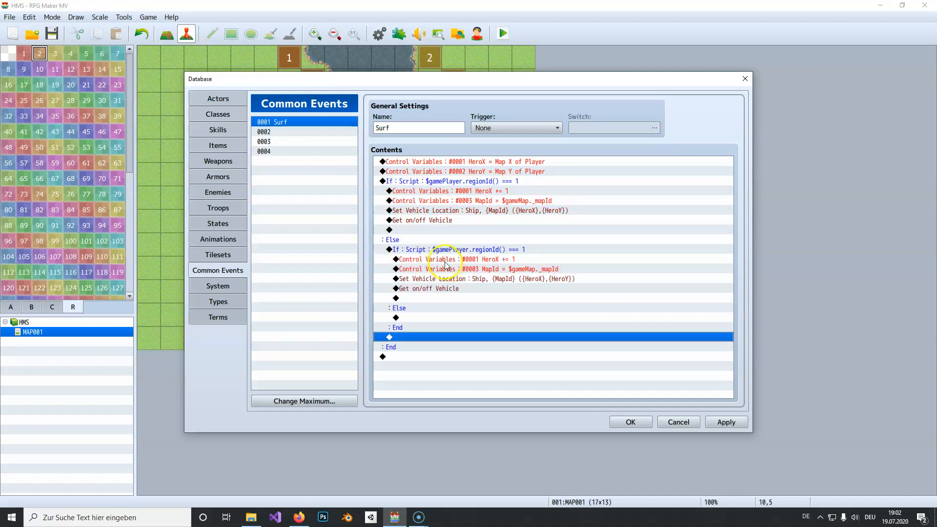
Change the nested conditional branch's script condition to $gamePlayer.regionId() === 2.
left_click(439, 251)
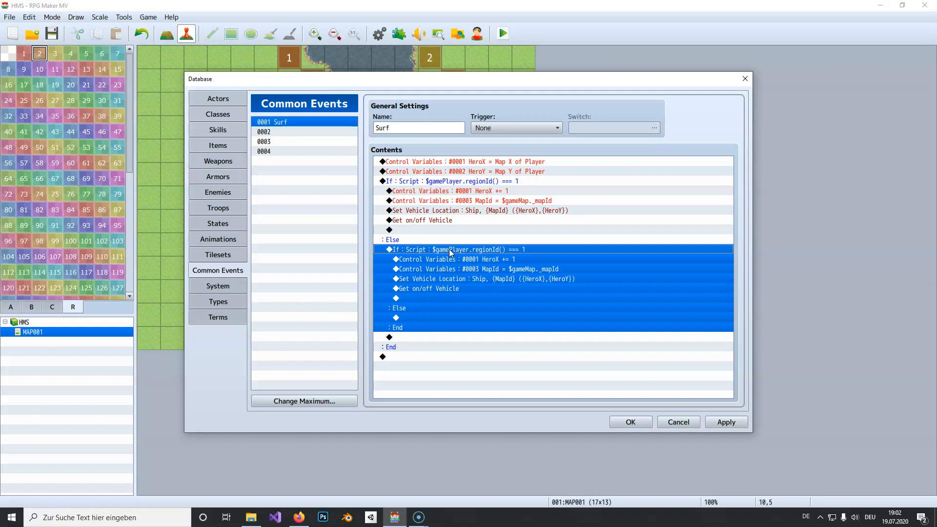
right_click(449, 252)
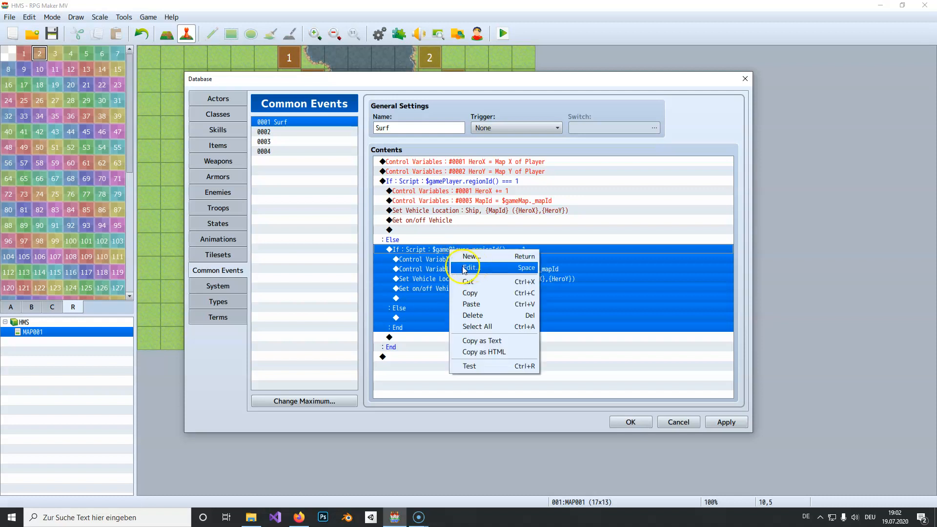
left_click(420, 259)
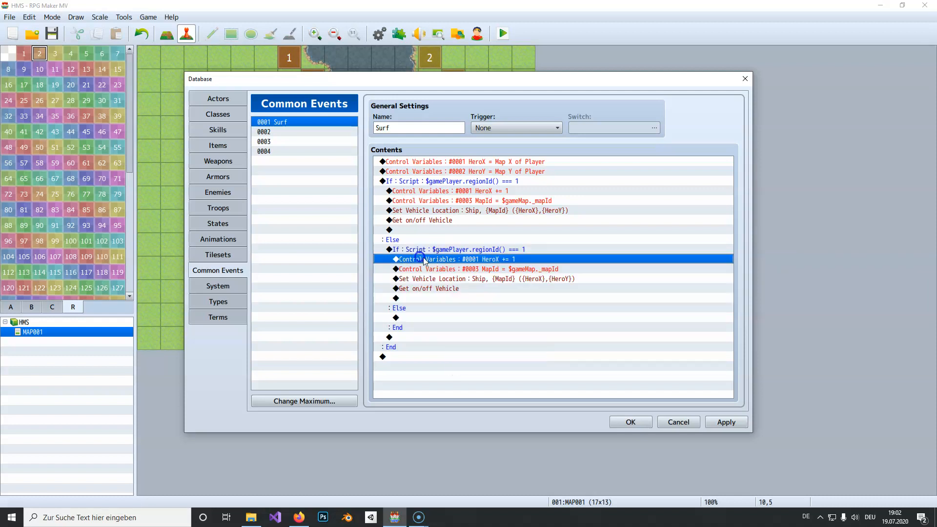
left_click(494, 250)
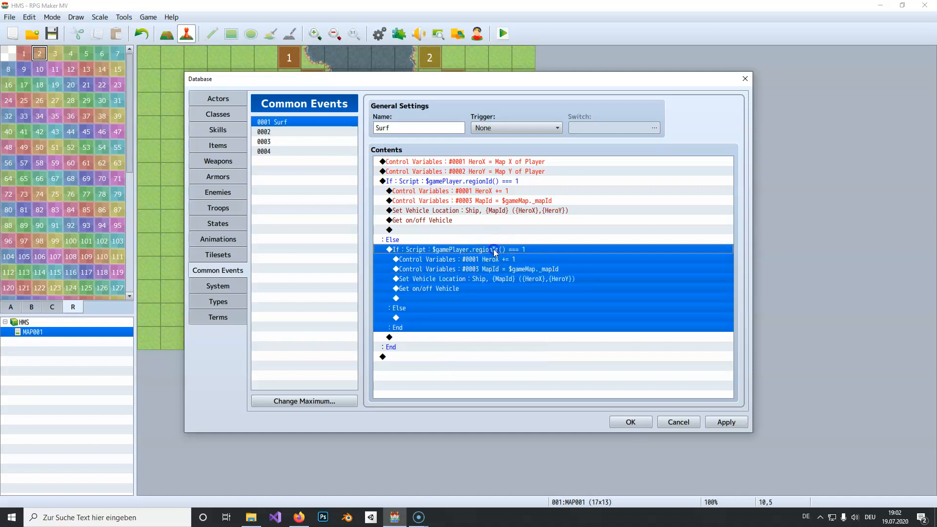
right_click(487, 253)
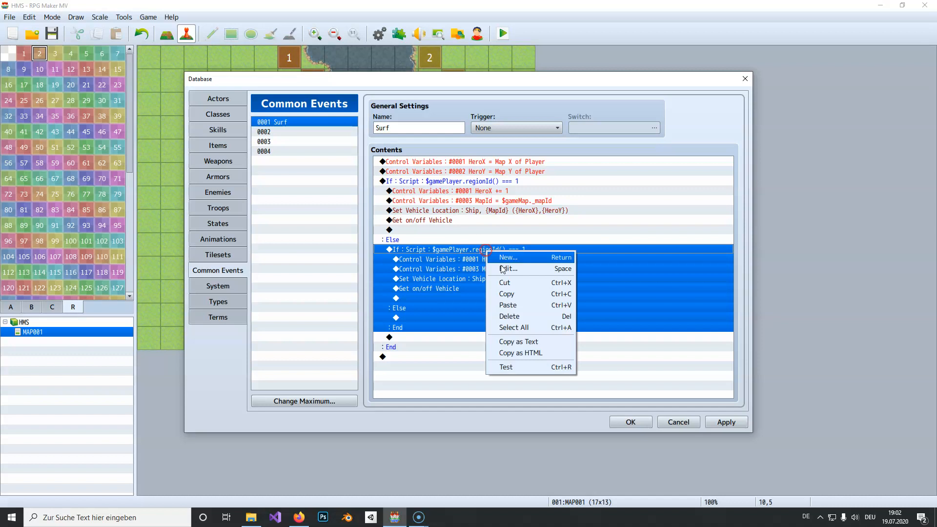
left_click(502, 268)
triple_click(602, 322)
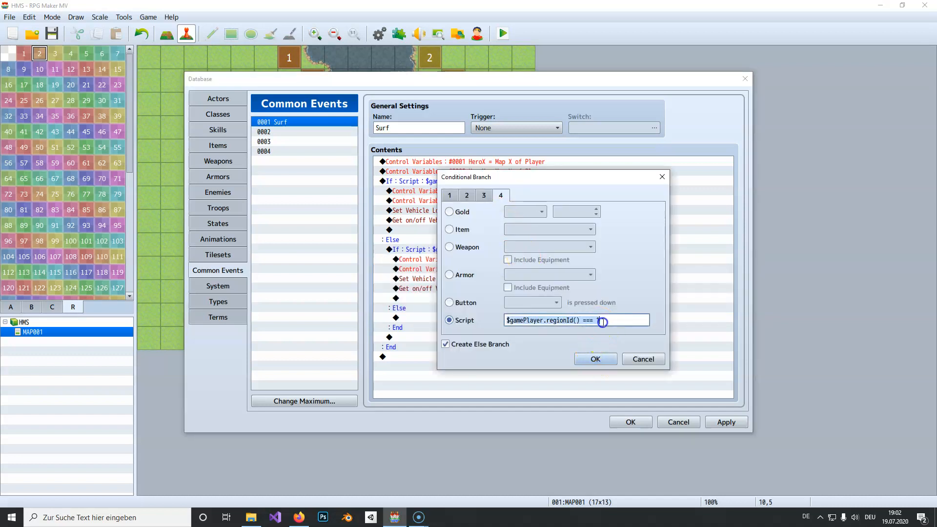
type("2")
left_click(595, 359)
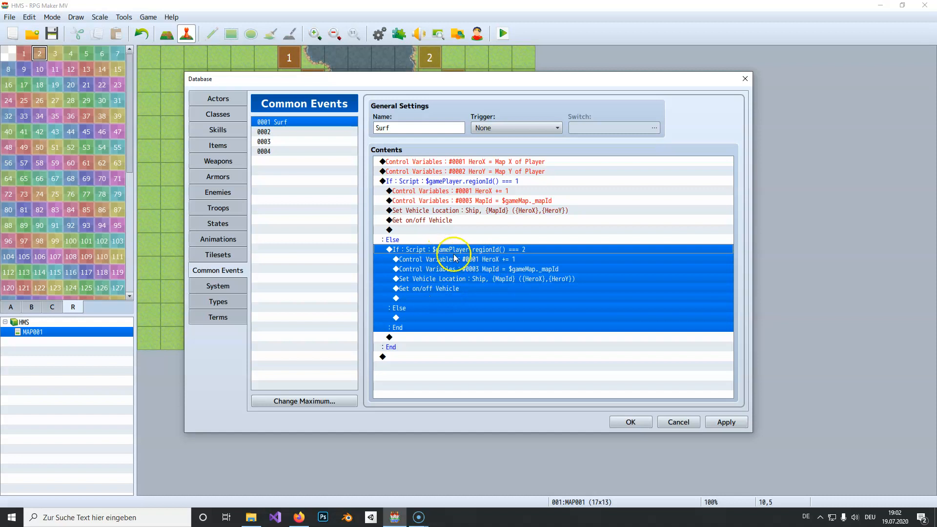
In the region 2 branch, change the HeroX command to subtract the constant 1, and accept the database changes.
left_click(455, 259)
right_click(462, 263)
left_click(479, 278)
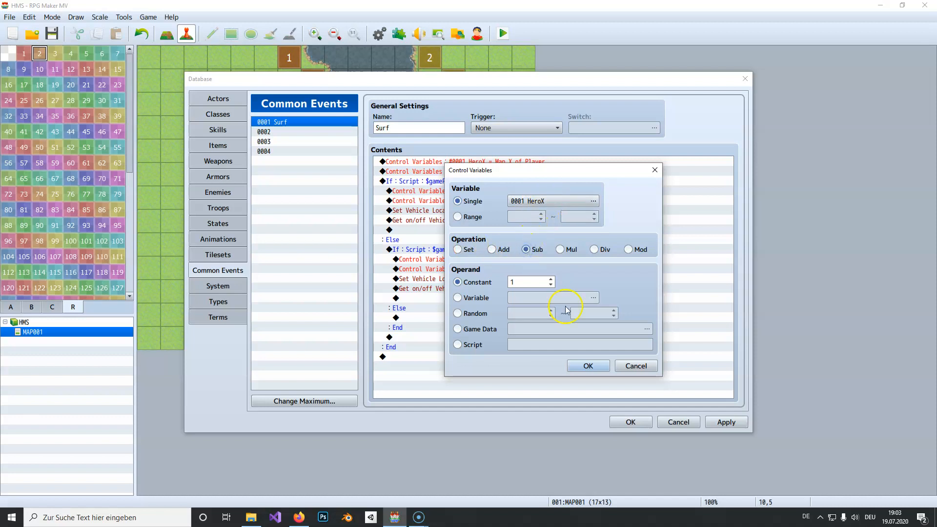
left_click(588, 366)
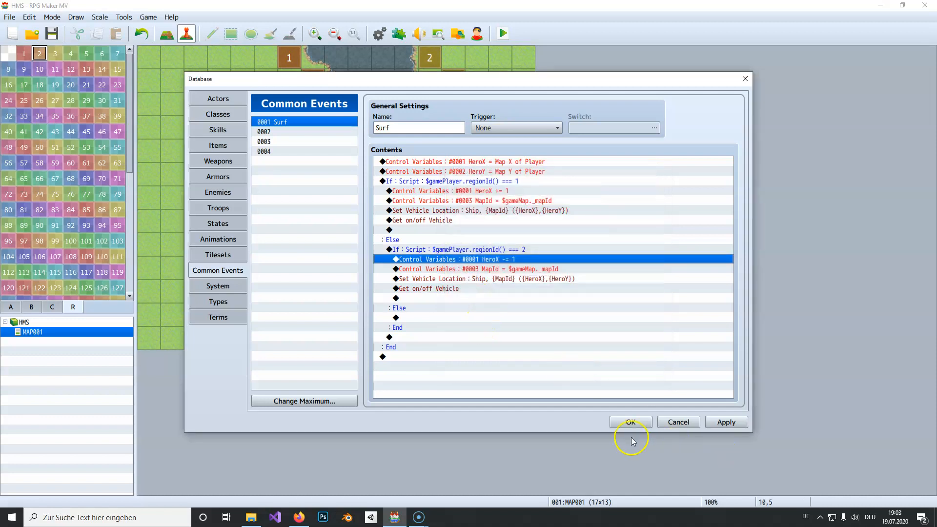
left_click(488, 269)
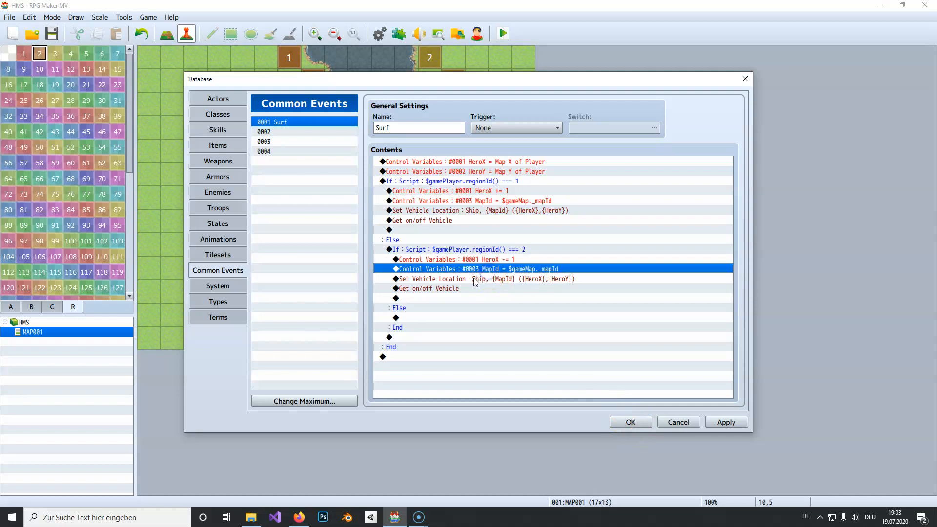
left_click(475, 280)
left_click(468, 288)
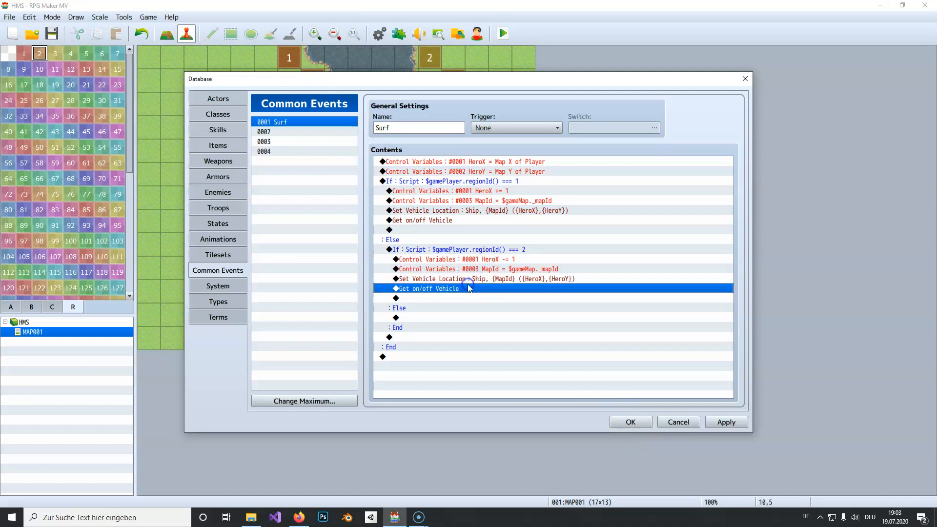
left_click(629, 422)
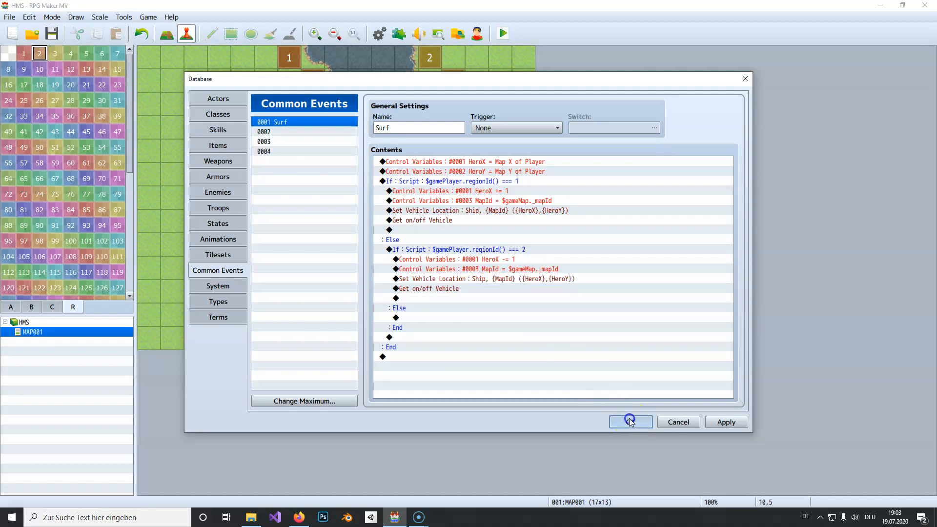
Save the updated Surf event and launch another playtest with a new game.
left_click(502, 33)
left_click(429, 273)
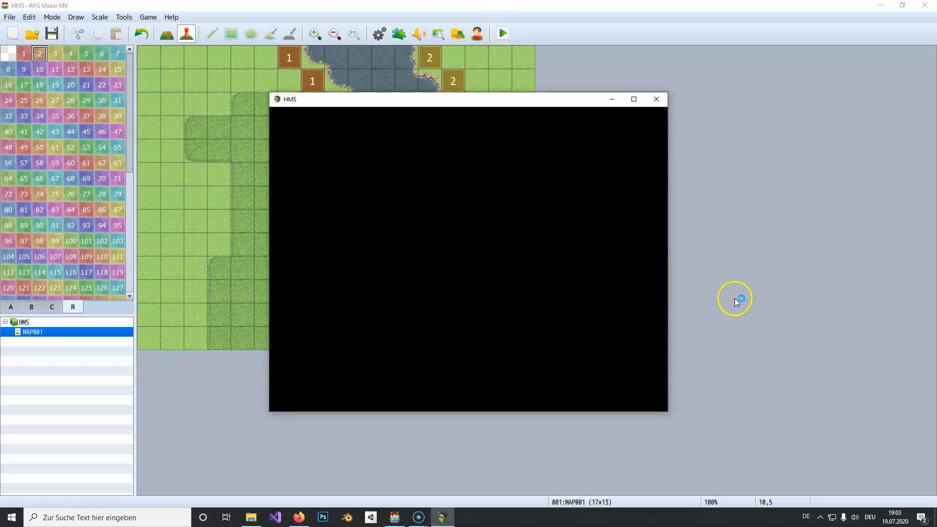
key("Return")
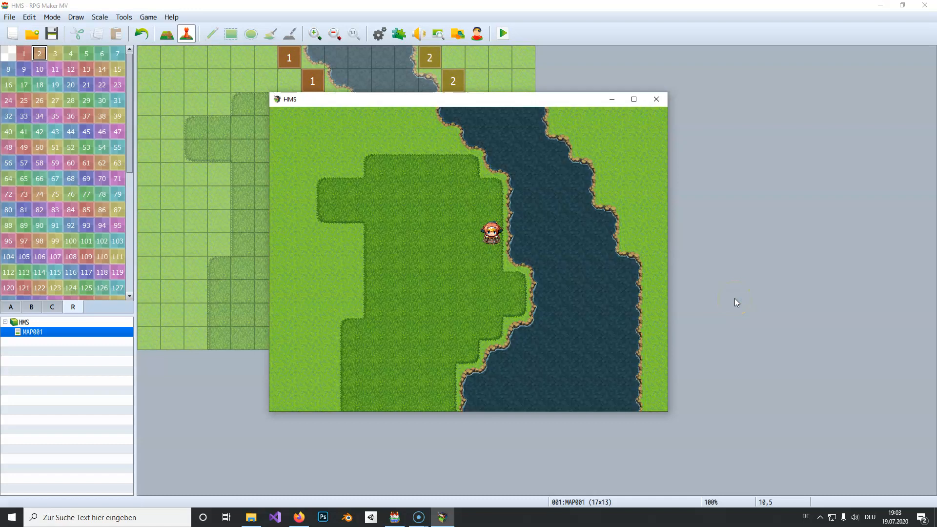
Use the hero's Surf skill at the starting position on the west bank.
key("Escape")
key("Down")
key("Return")
key("Down")
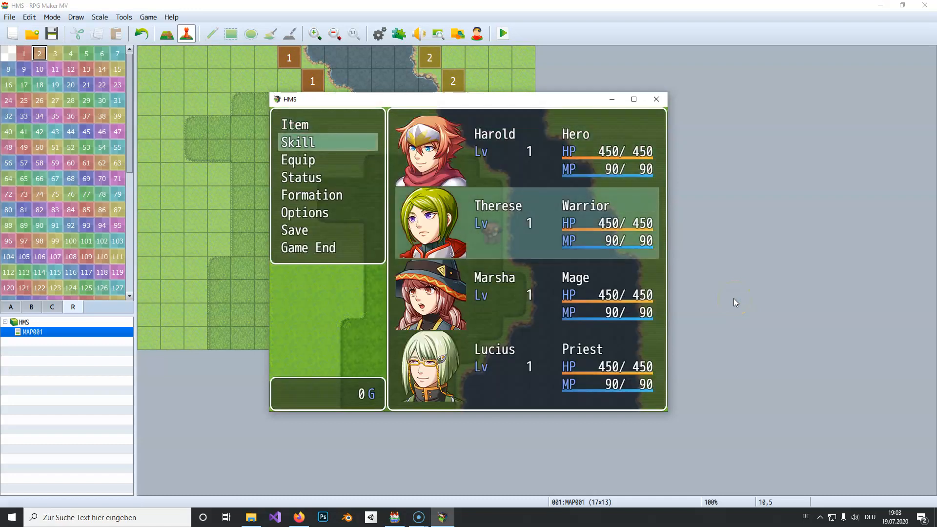
key("Up")
key("Return")
key("Return")
key("Down")
key("Return")
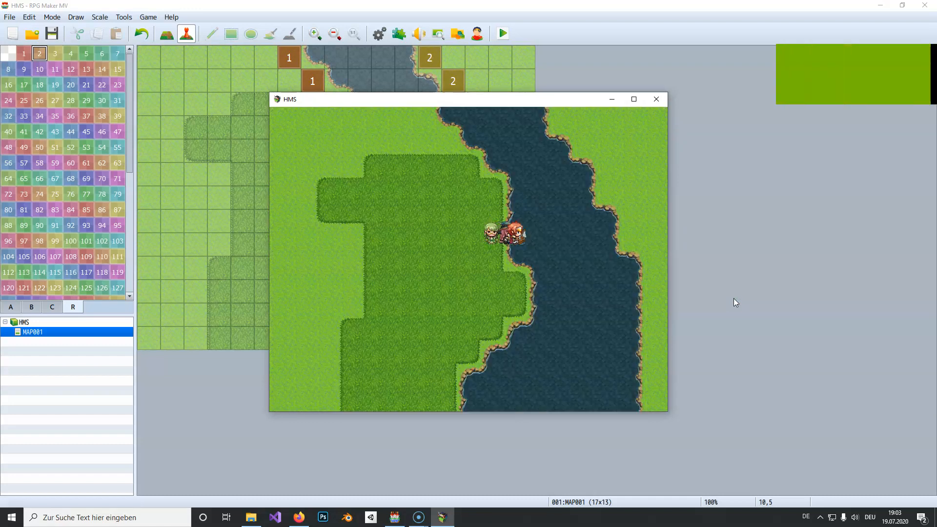
Sail the ship across the river, disembark on the east bank and walk down to a region 2 tile.
key("Right")
key("Up")
key("Left")
key("Up")
key("Left")
key("Right")
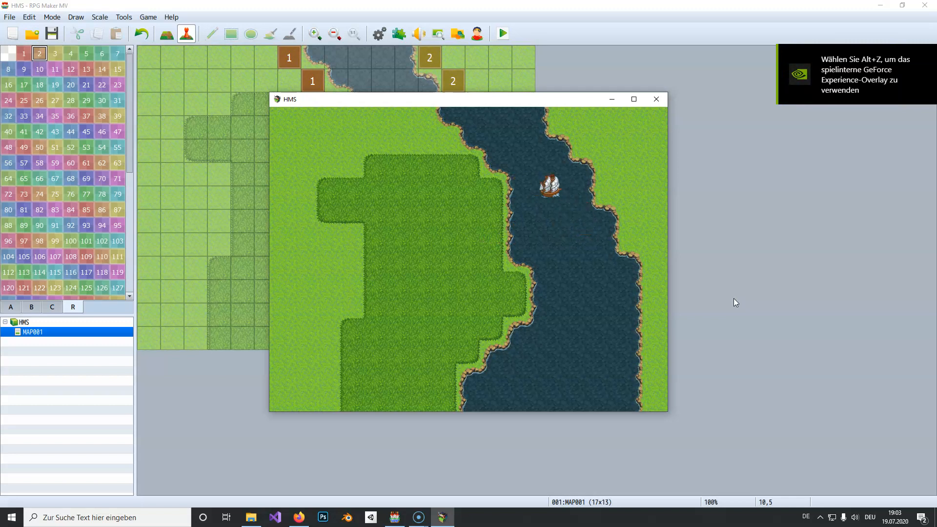
key("Return")
key("Right")
key("Down")
key("Left")
Use the hero's Surf skill from the east bank to test the region 2 branch.
key("Escape")
key("Down")
key("Down")
key("Up")
key("Return")
key("Down")
key("Up")
key("Return")
key("Return")
key("Return")
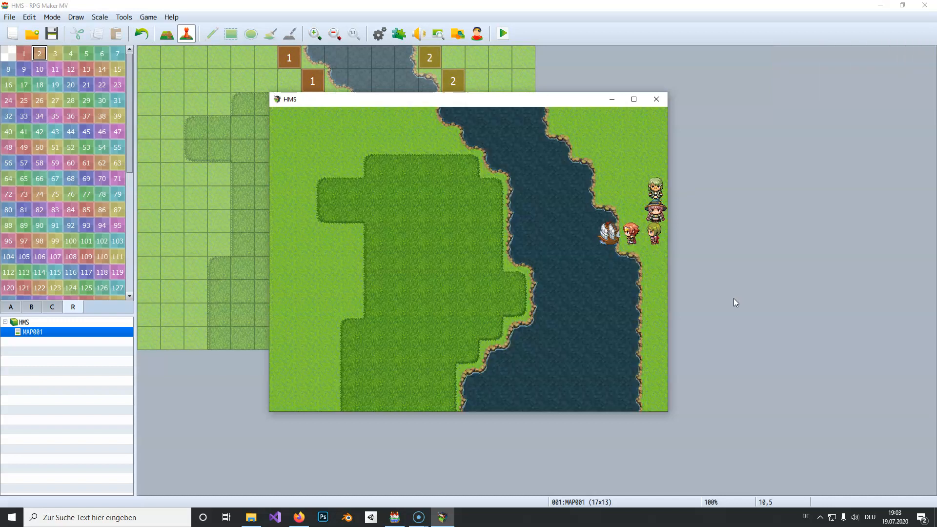
Sail the ship back across the river and disembark on the west bank.
key("Left")
key("Down")
key("Right")
key("Up")
key("Left")
key("Up")
key("Left")
key("Return")
Walk the party away from the ship on the west bank and close the playtest.
key("Left")
key("Down")
key("Right")
left_click(566, 181)
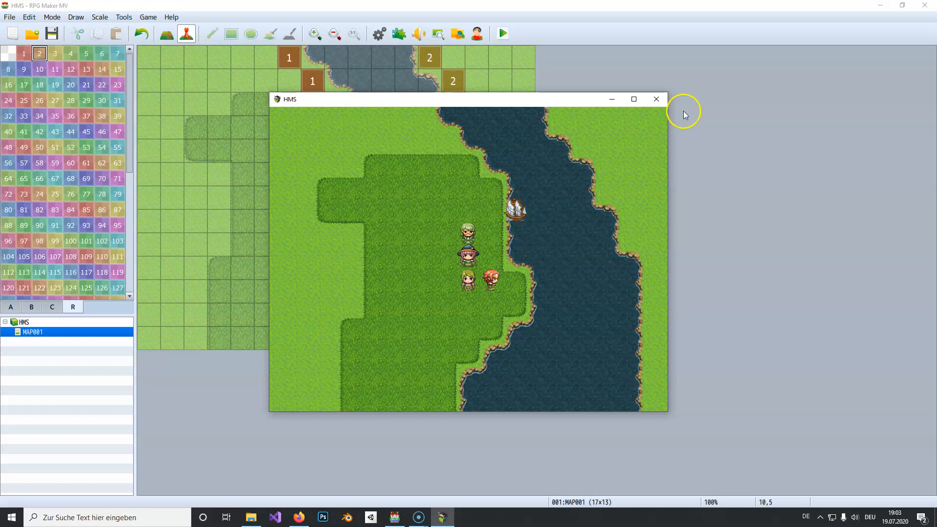
left_click(655, 99)
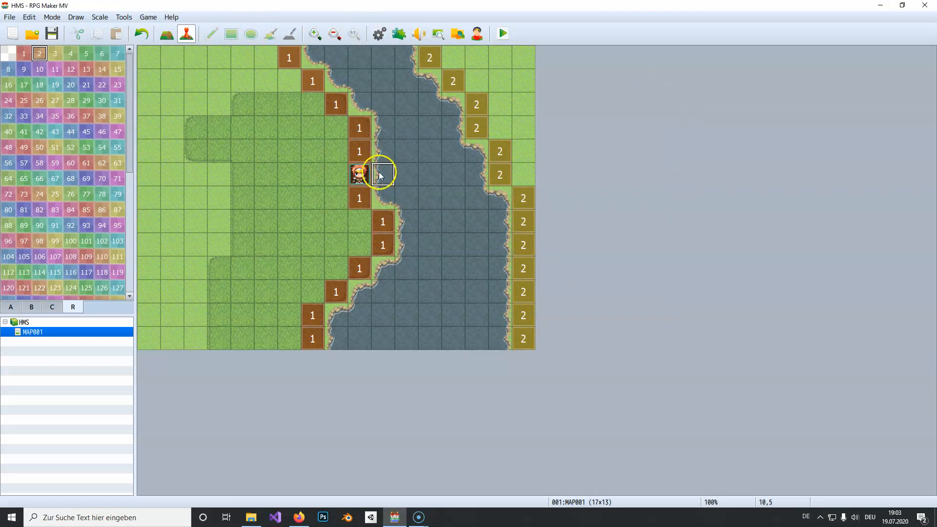
left_click(329, 172)
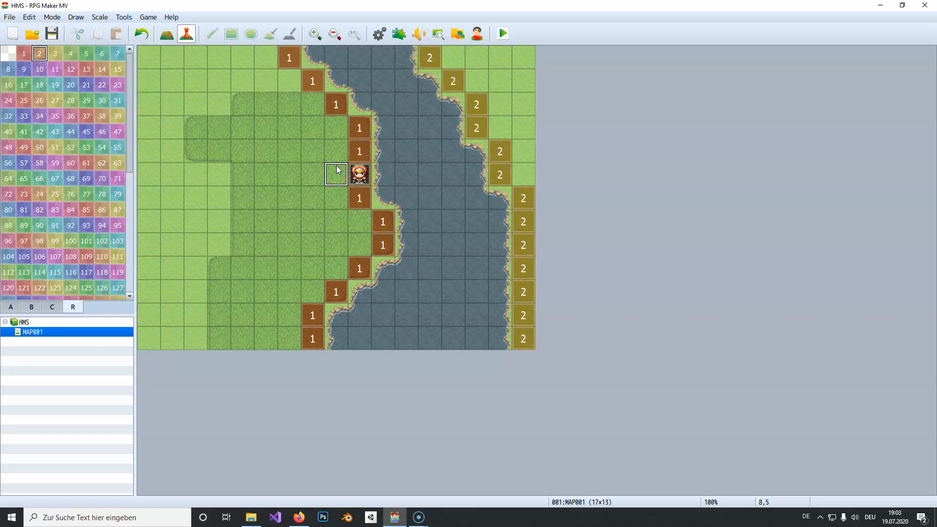
left_click(330, 175)
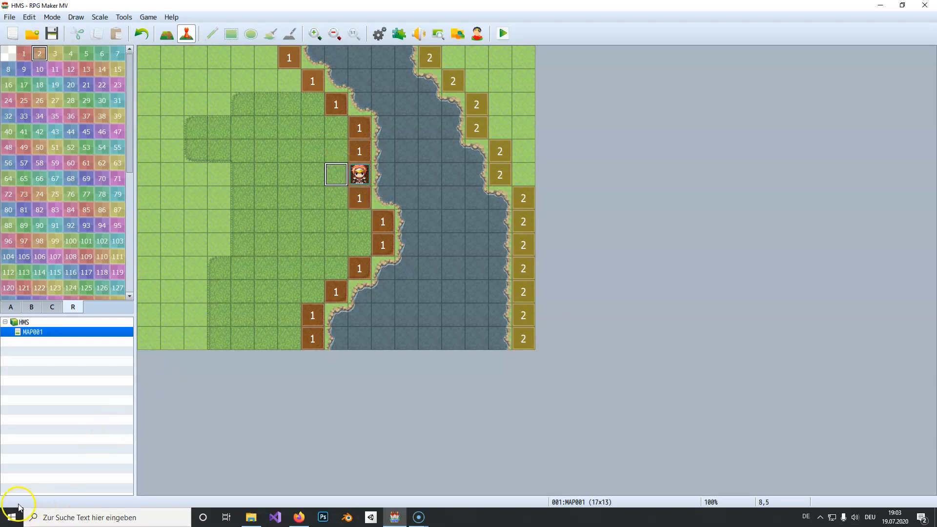